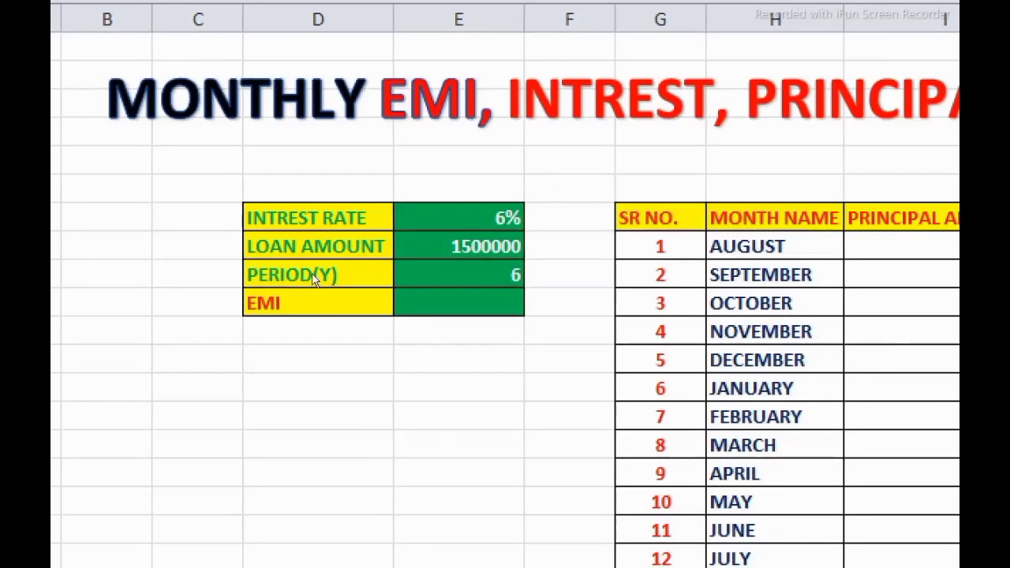
Step: Calculate the monthly EMI in cell E10 with the formula =PMT(E7/12,E9*12,E8)
{"action": "left_click", "coordinate": [458, 299]}
{"action": "type", "text": "="}
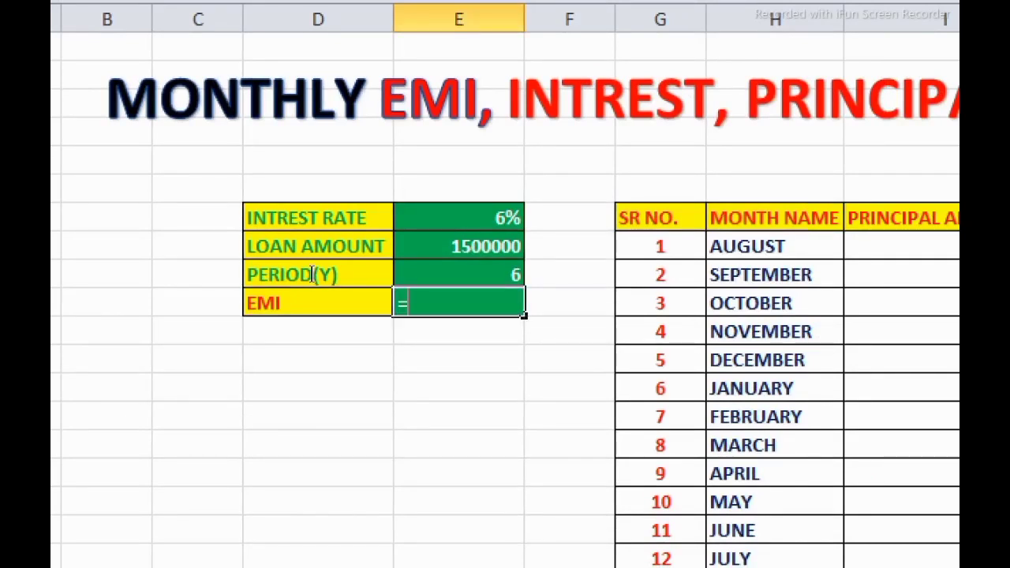
{"action": "type", "text": "pm"}
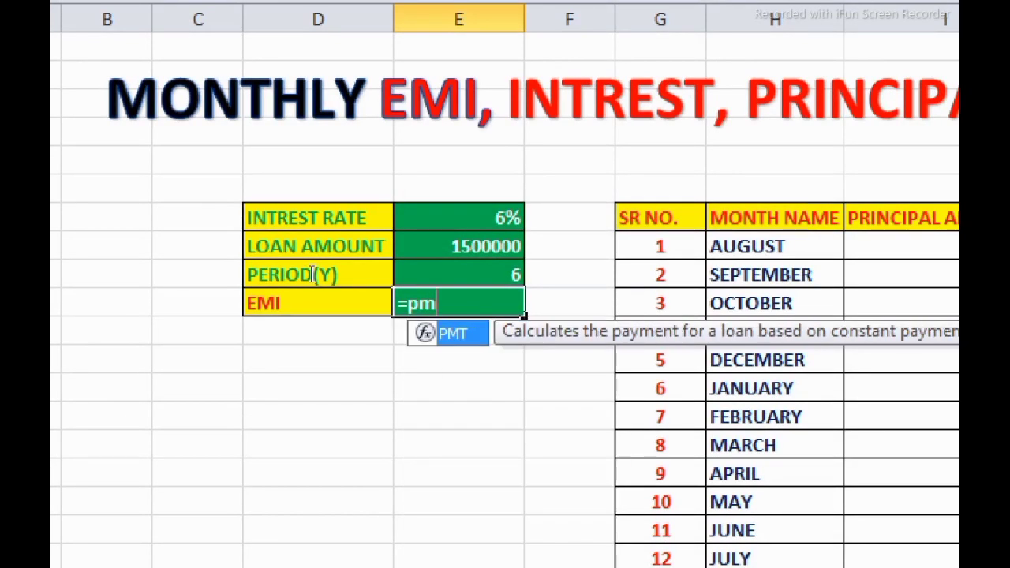
{"action": "type", "text": "t"}
{"action": "key", "text": "Tab"}
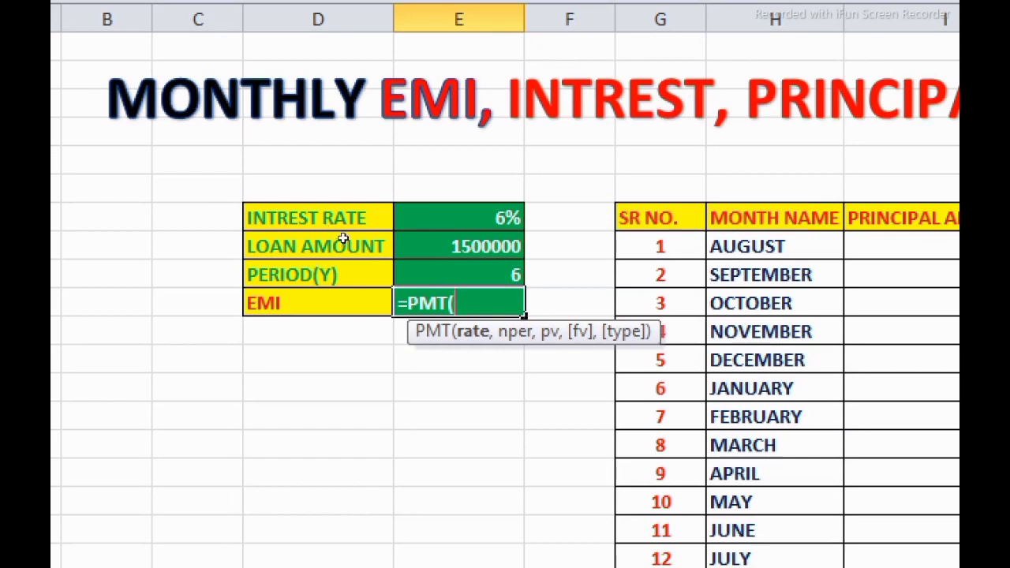
{"action": "key", "text": "Up"}
{"action": "key", "text": "Up"}
{"action": "key", "text": "Up"}
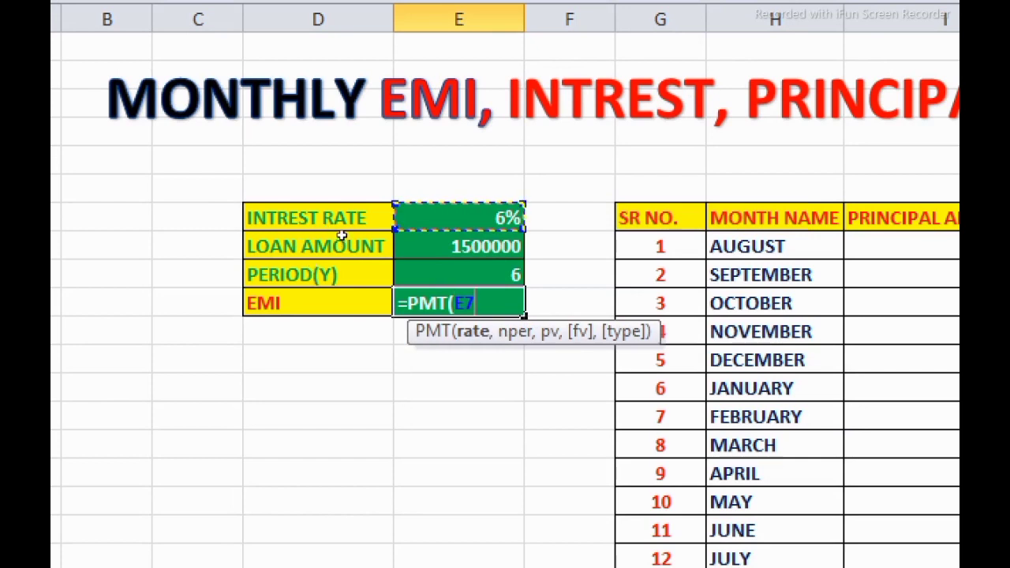
{"action": "type", "text": "/12"}
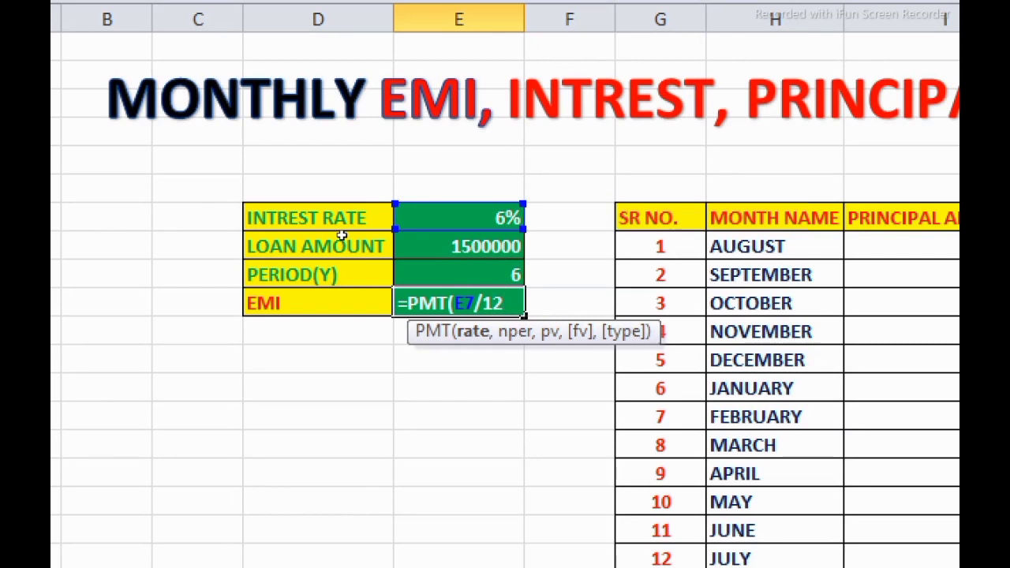
{"action": "type", "text": ","}
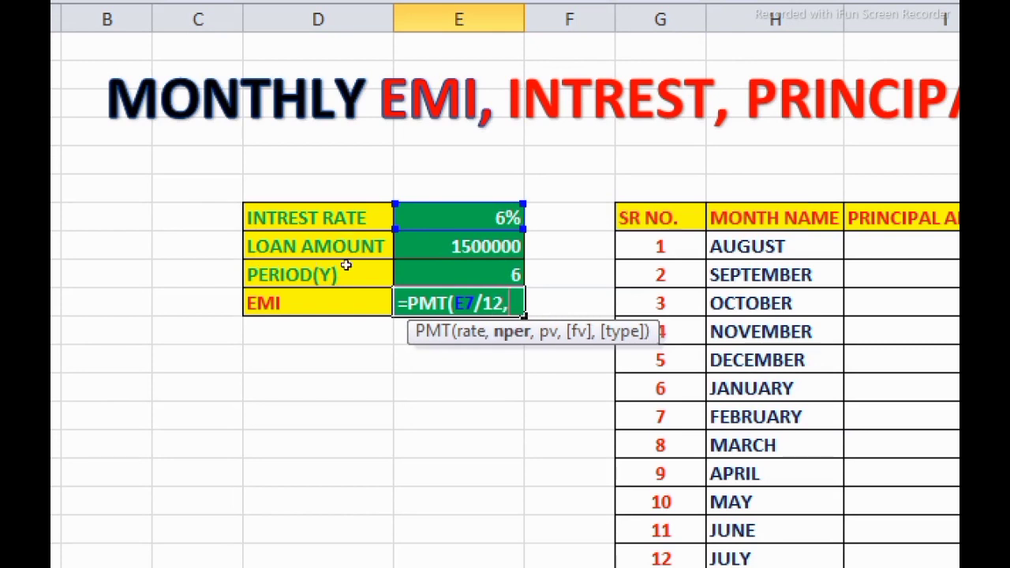
{"action": "key", "text": "Up"}
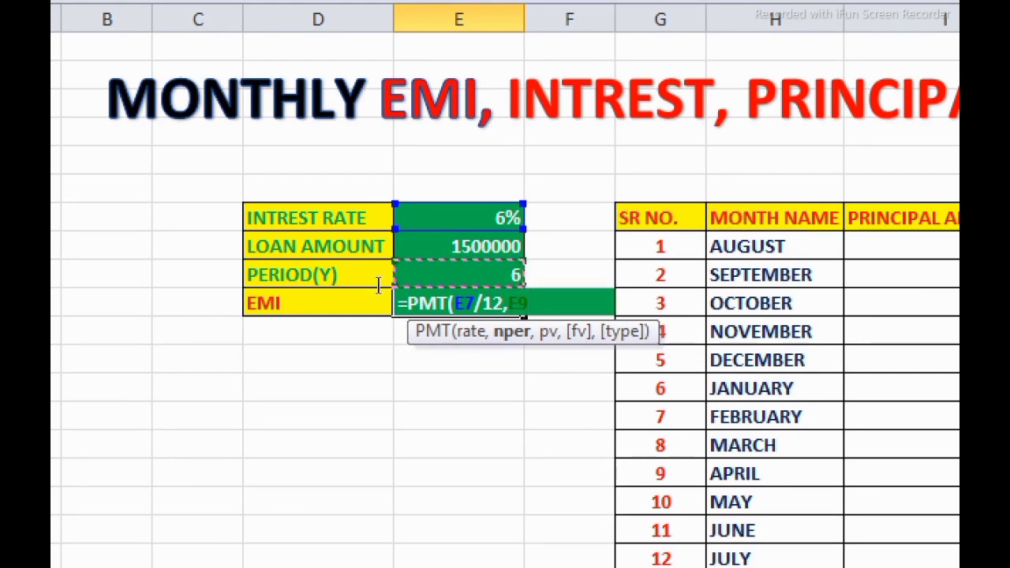
{"action": "type", "text": "*12"}
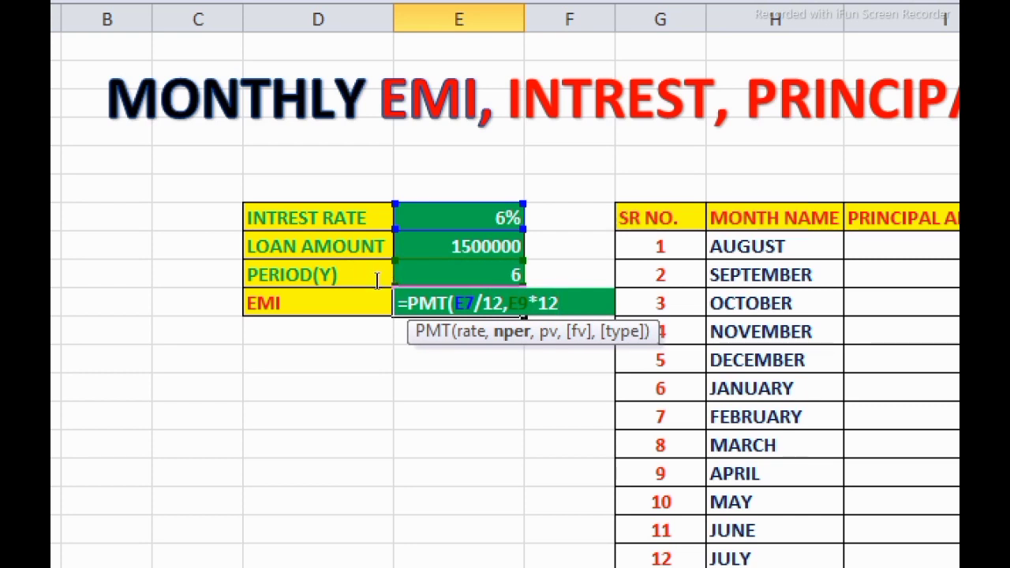
{"action": "type", "text": ","}
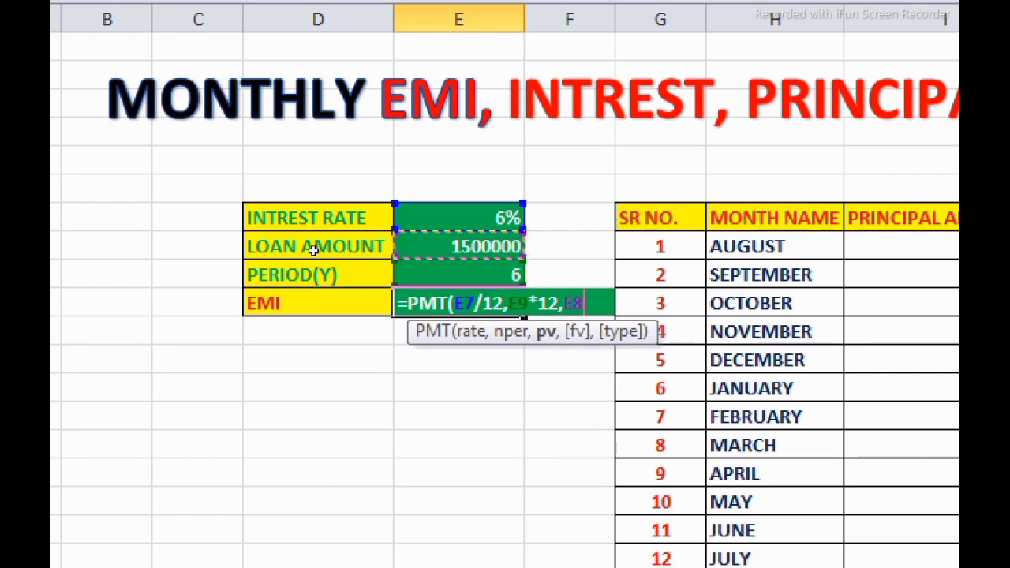
{"action": "left_click", "coordinate": [497, 258]}
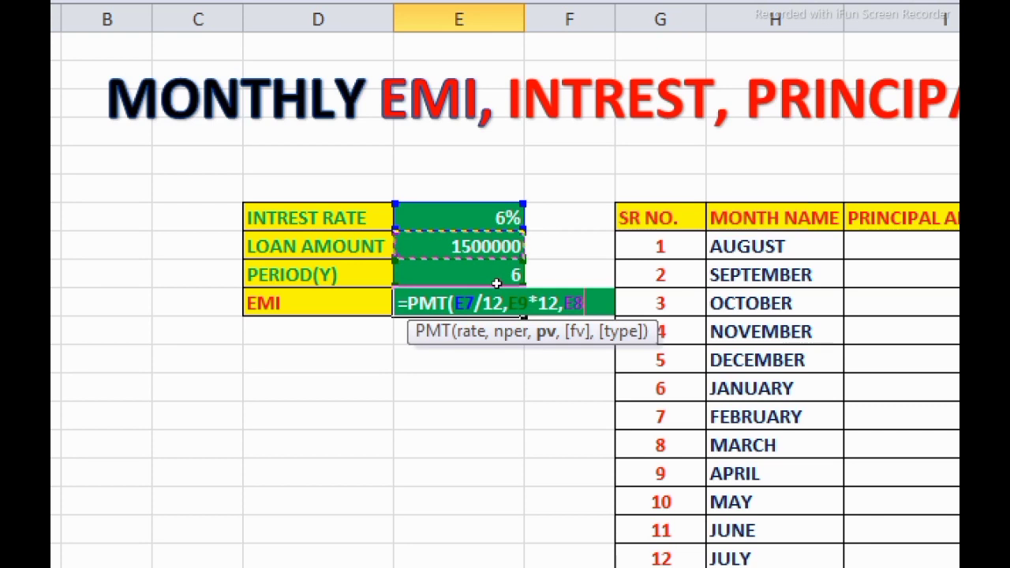
{"action": "type", "text": ")"}
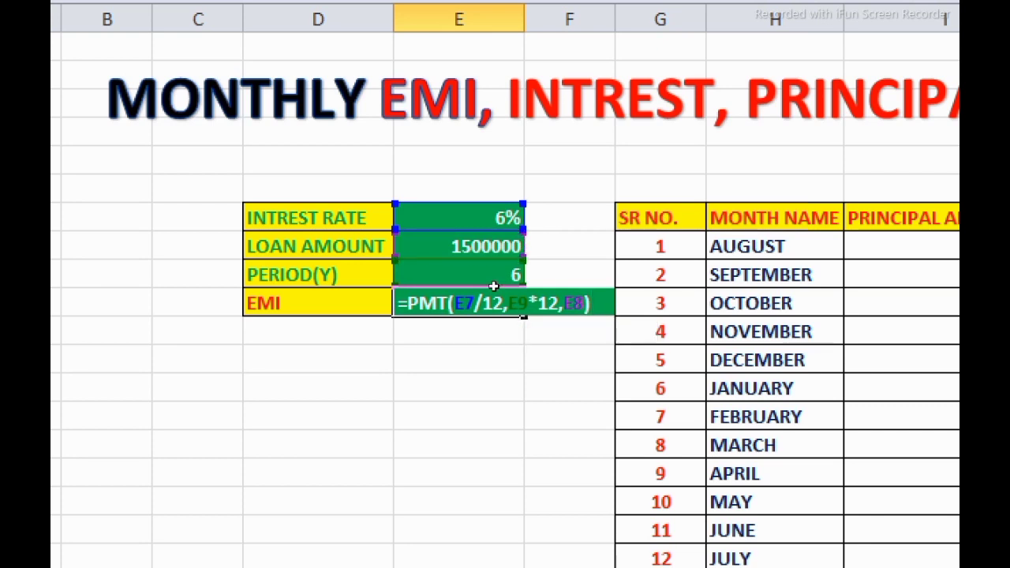
{"action": "key", "text": "Return"}
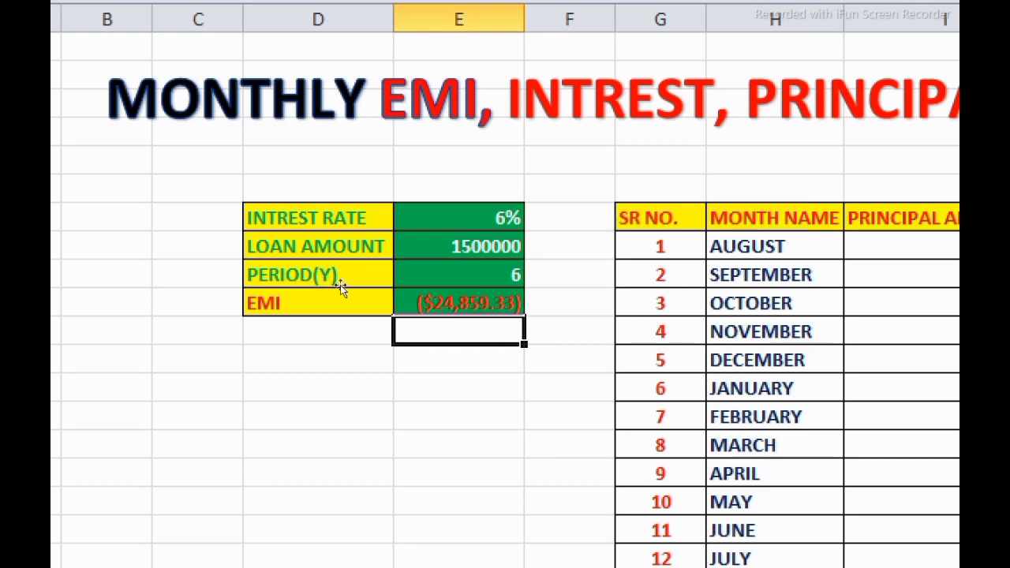
Step: Apply the Comma Style number format to the EMI value in E10
{"action": "key", "text": "Up"}
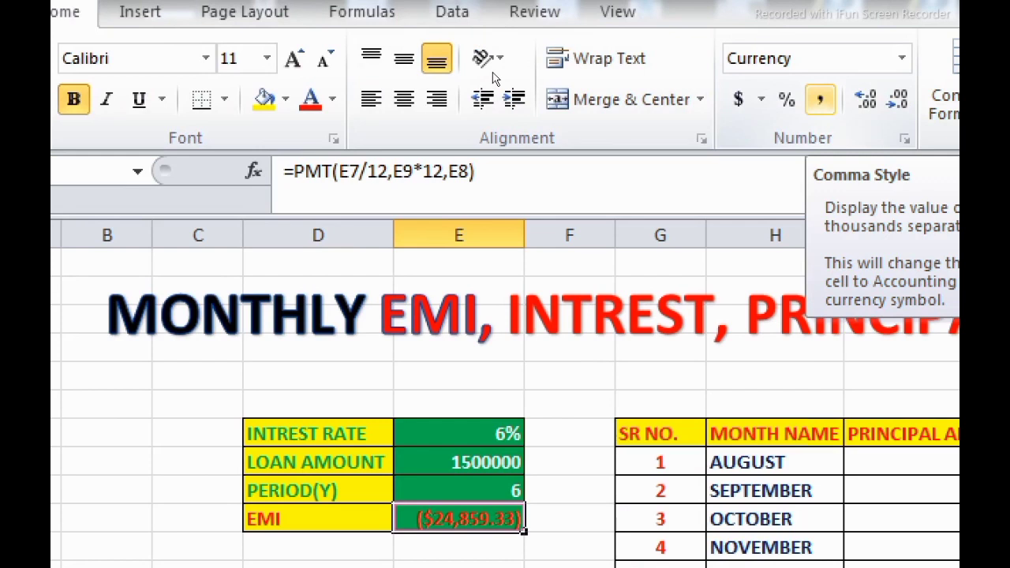
{"action": "left_click", "coordinate": [819, 99]}
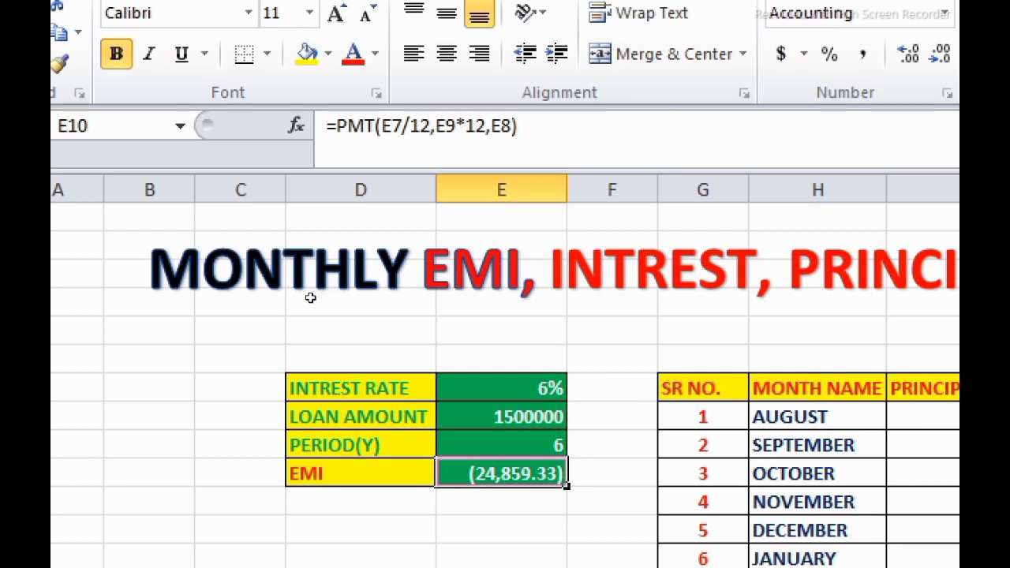
{"action": "key", "text": "Return"}
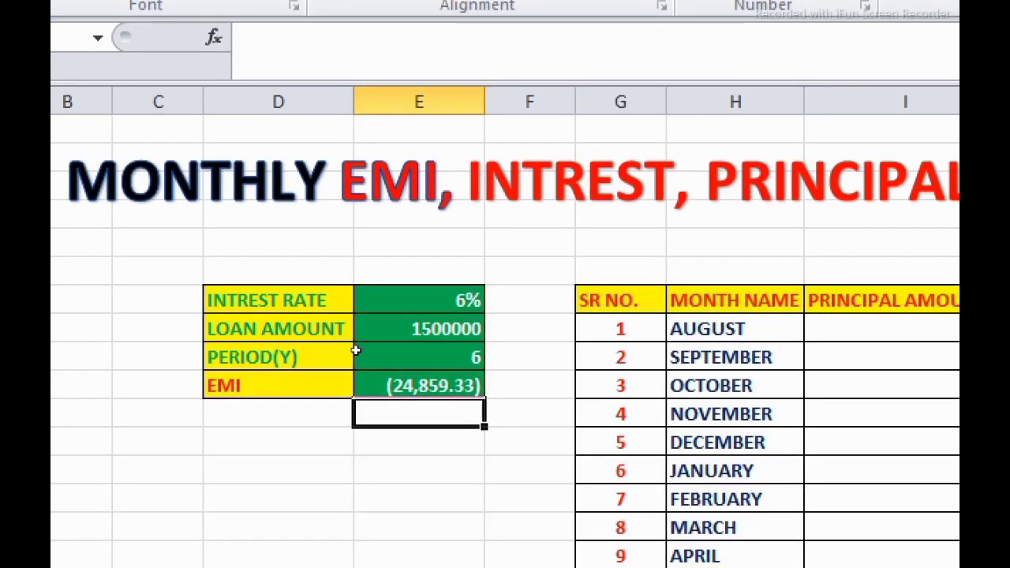
Step: Calculate the total repayment in E11 with =SUM(E10*E9*12) and widen column E to fit the result
{"action": "type", "text": "=sum"}
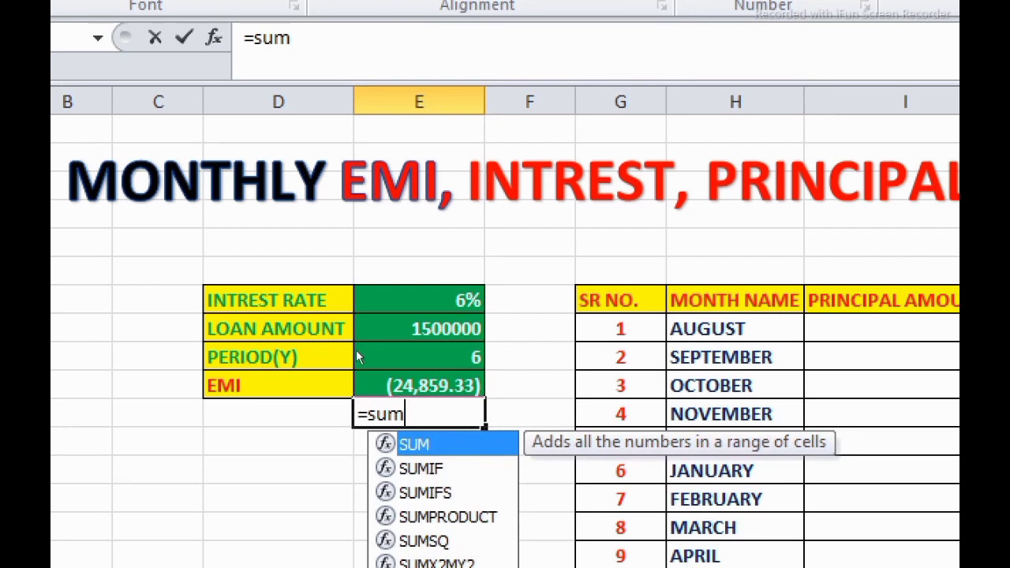
{"action": "key", "text": "Tab"}
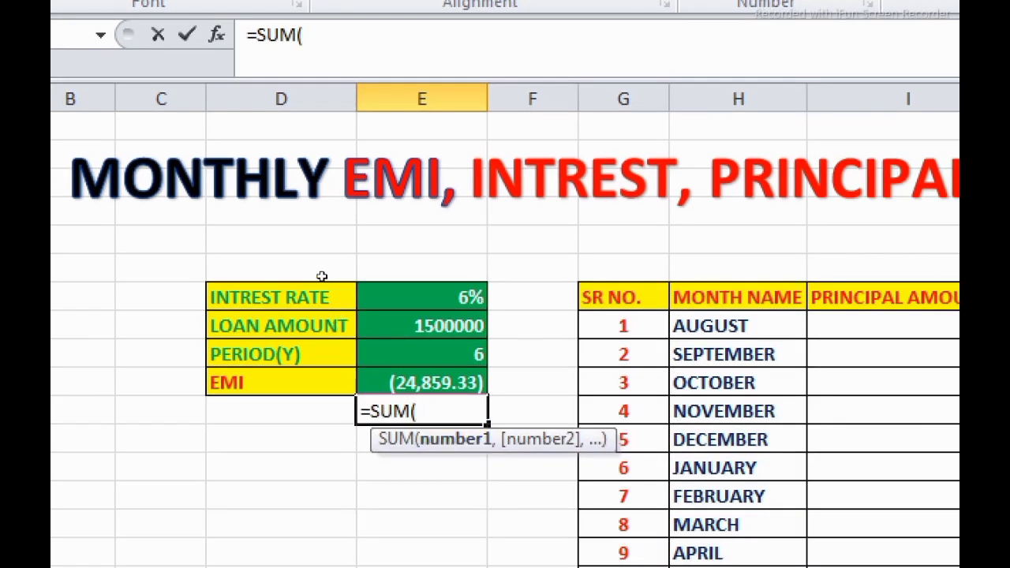
{"action": "key", "text": "Up"}
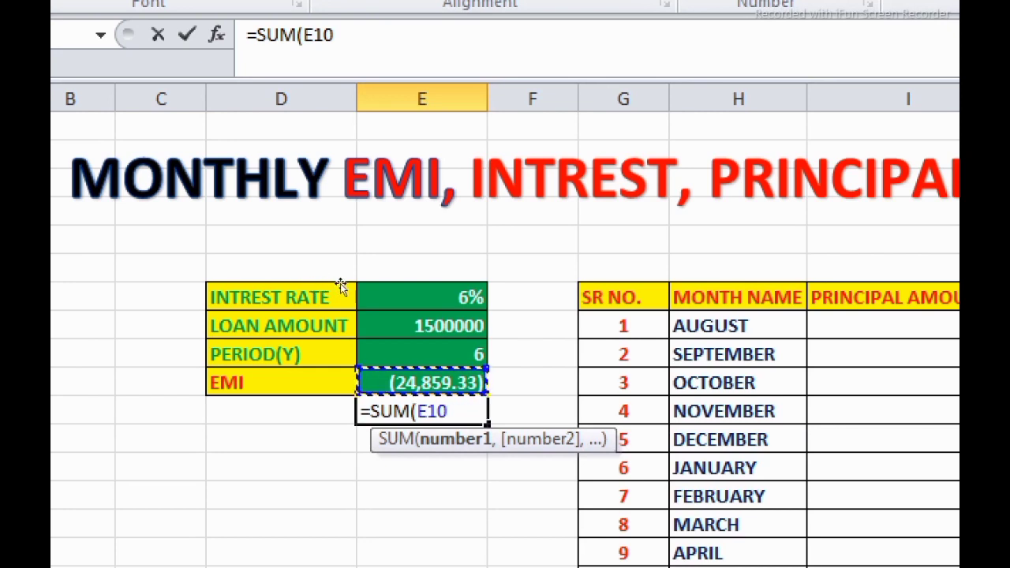
{"action": "type", "text": "*"}
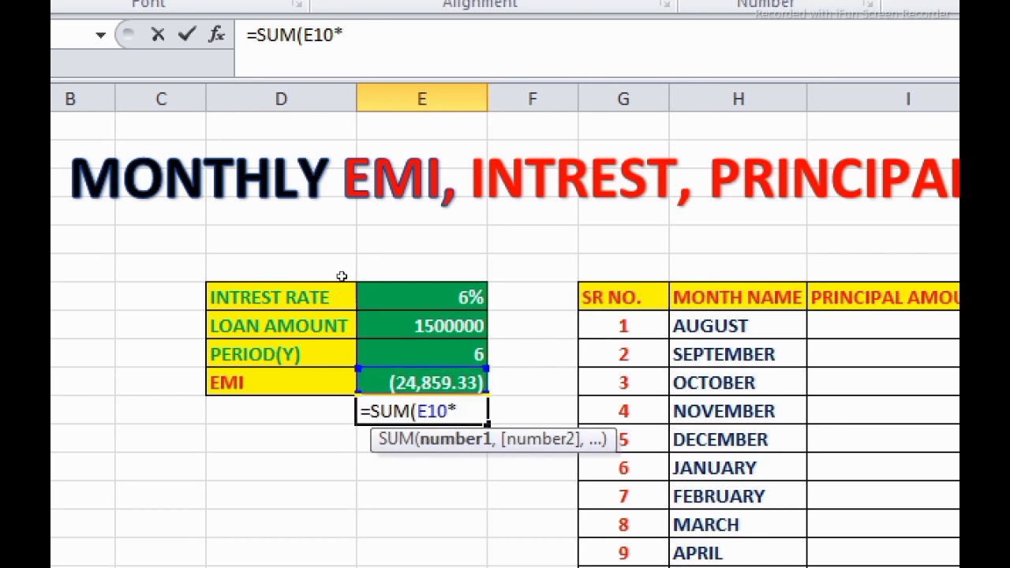
{"action": "key", "text": "Up"}
{"action": "key", "text": "Up"}
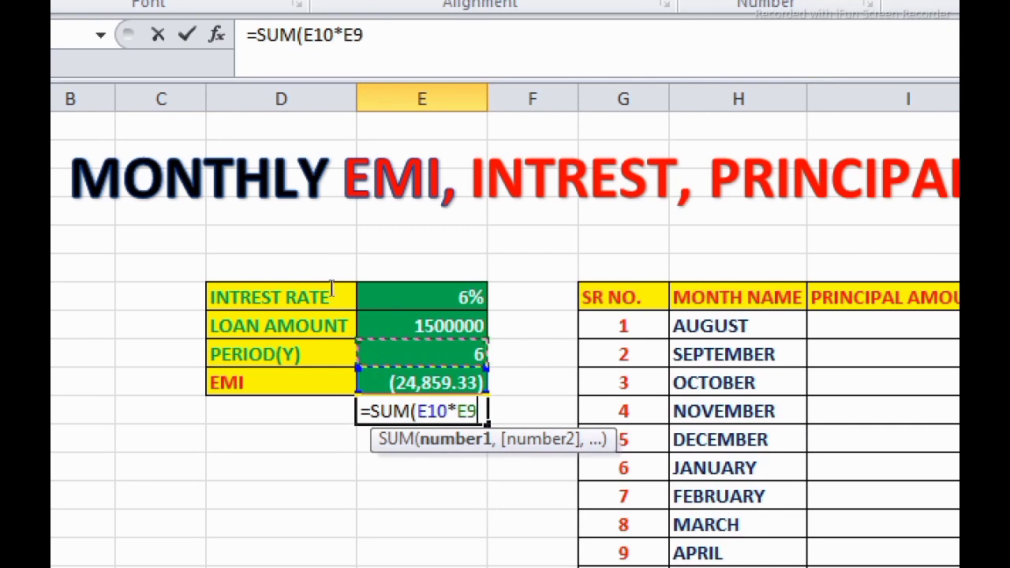
{"action": "type", "text": "*12"}
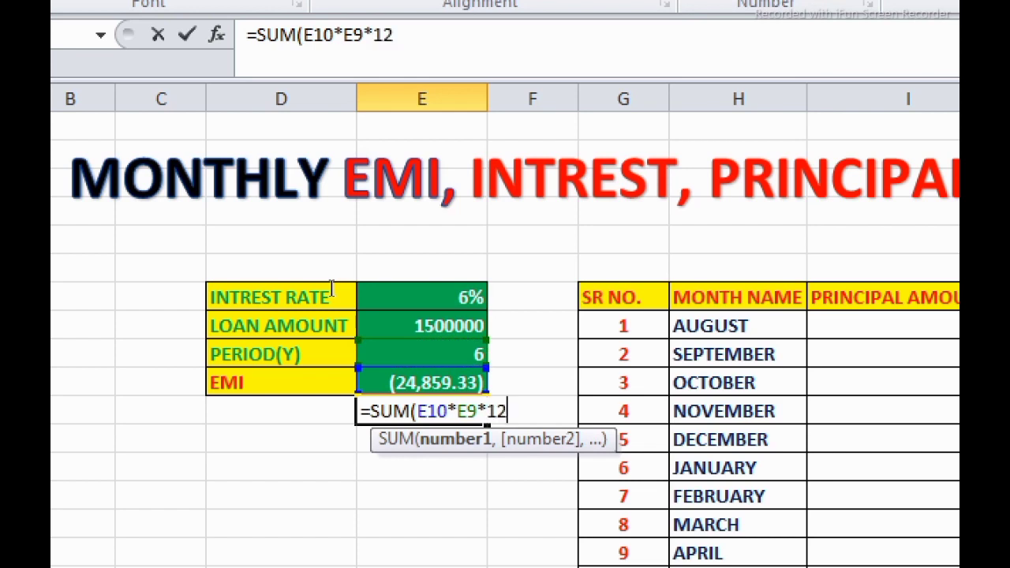
{"action": "type", "text": ")"}
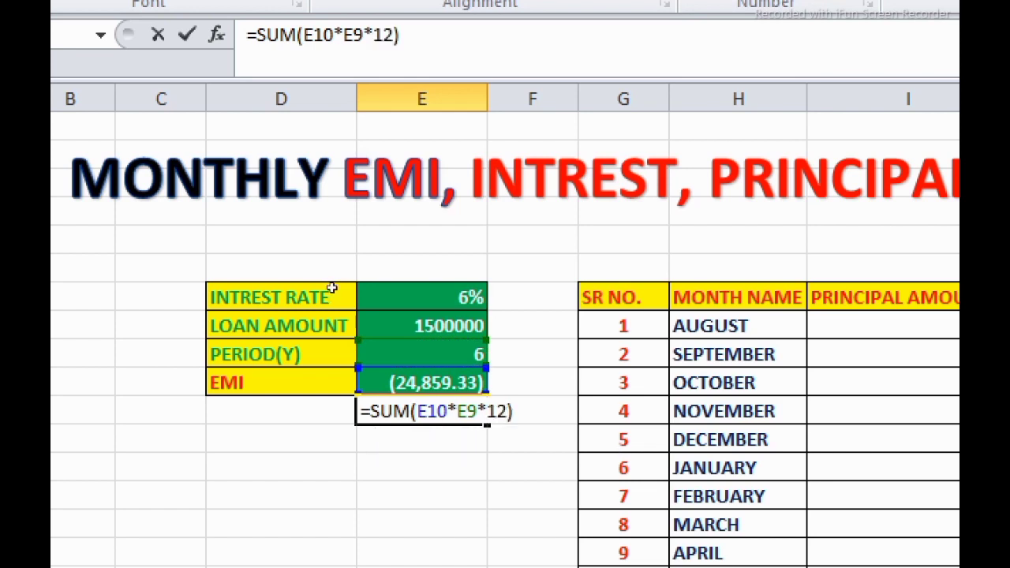
{"action": "key", "text": "Return"}
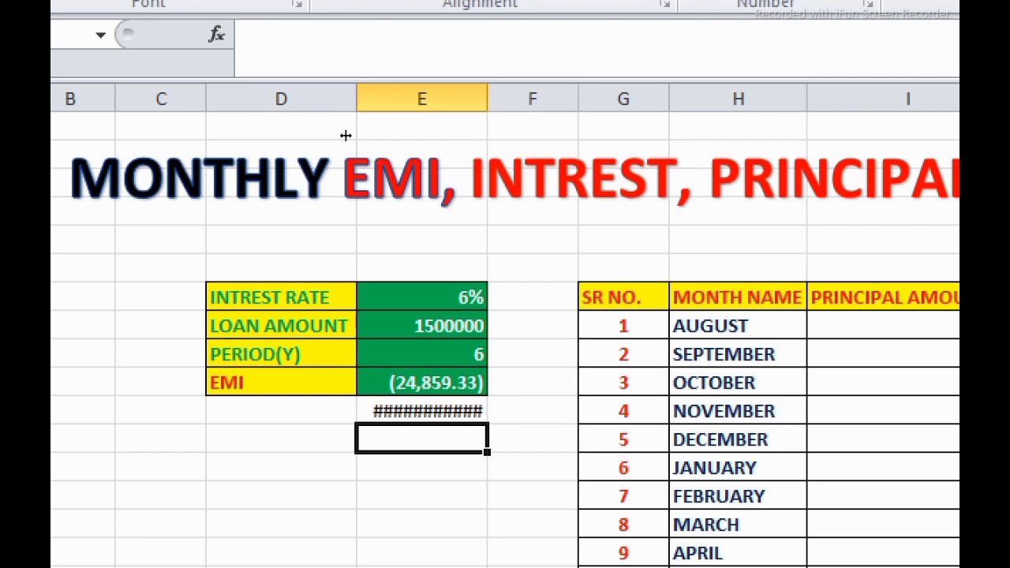
{"action": "left_click_drag", "start_coordinate": [345, 135], "coordinate": [367, 140]}
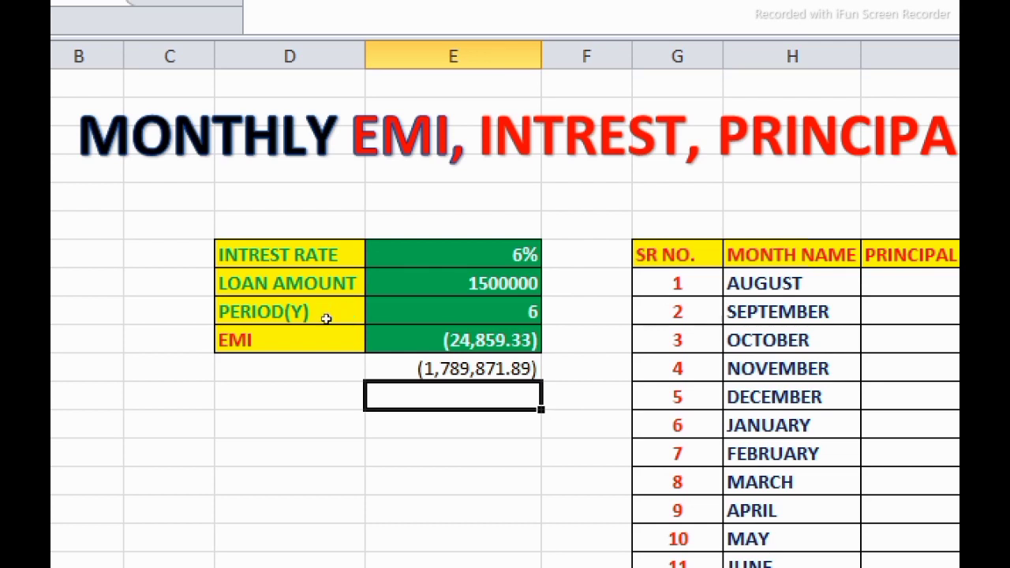
Step: Calculate the total interest in E12 with the formula =SUM(1789871.89-1500000)
{"action": "type", "text": "=suum"}
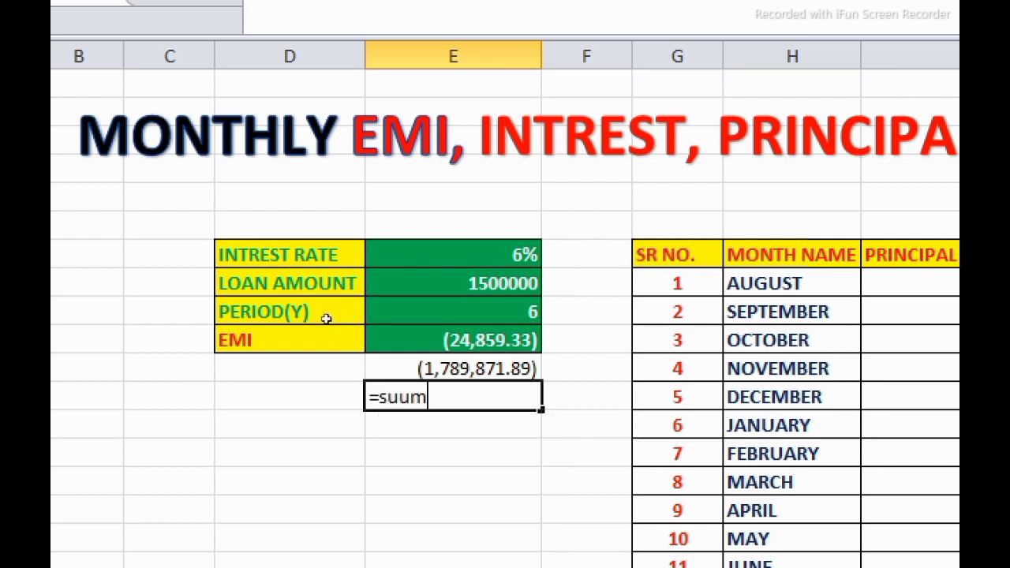
{"action": "key", "text": "BackSpace"}
{"action": "key", "text": "BackSpace"}
{"action": "type", "text": "m"}
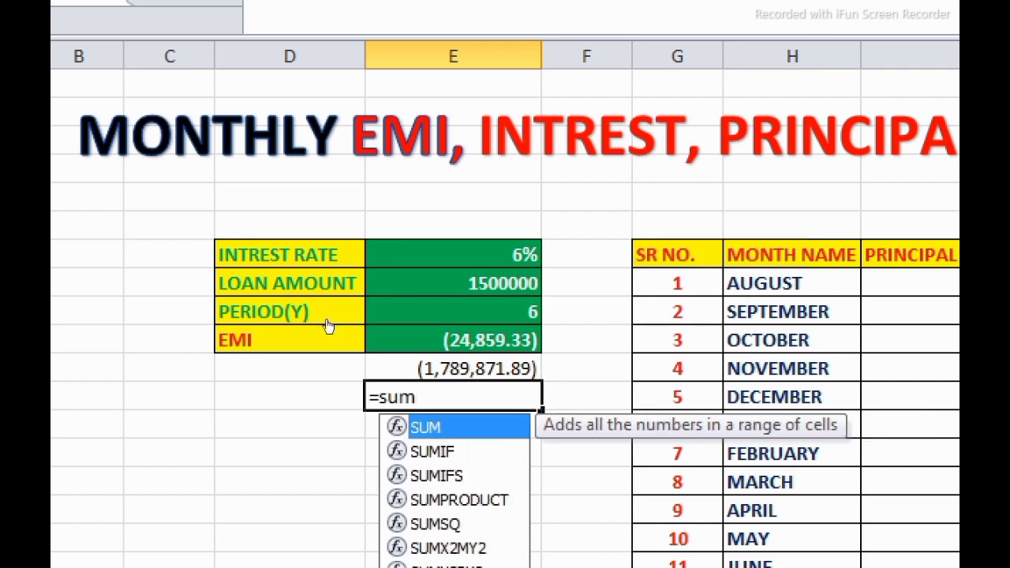
{"action": "key", "text": "Tab"}
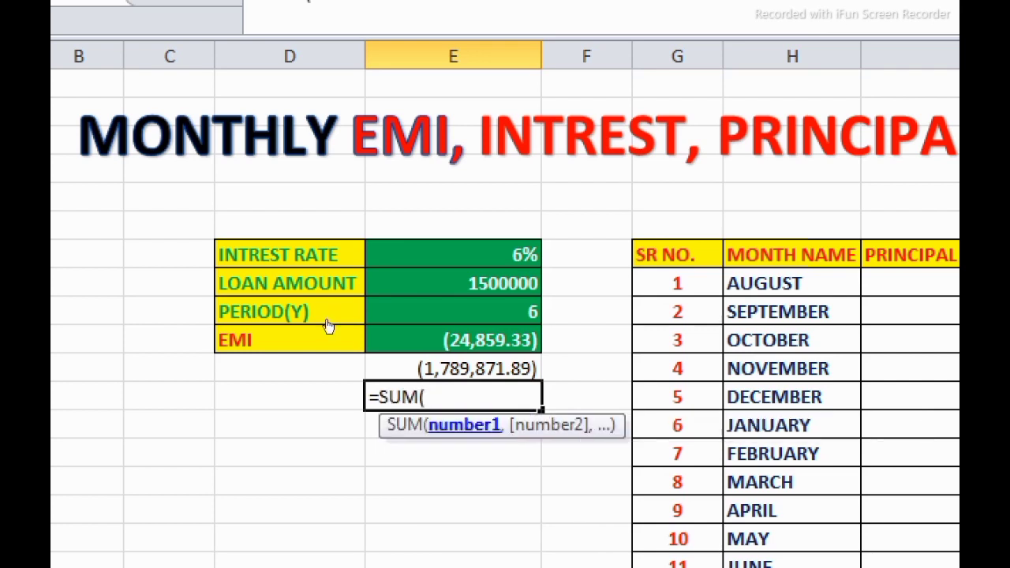
{"action": "type", "text": "178987"}
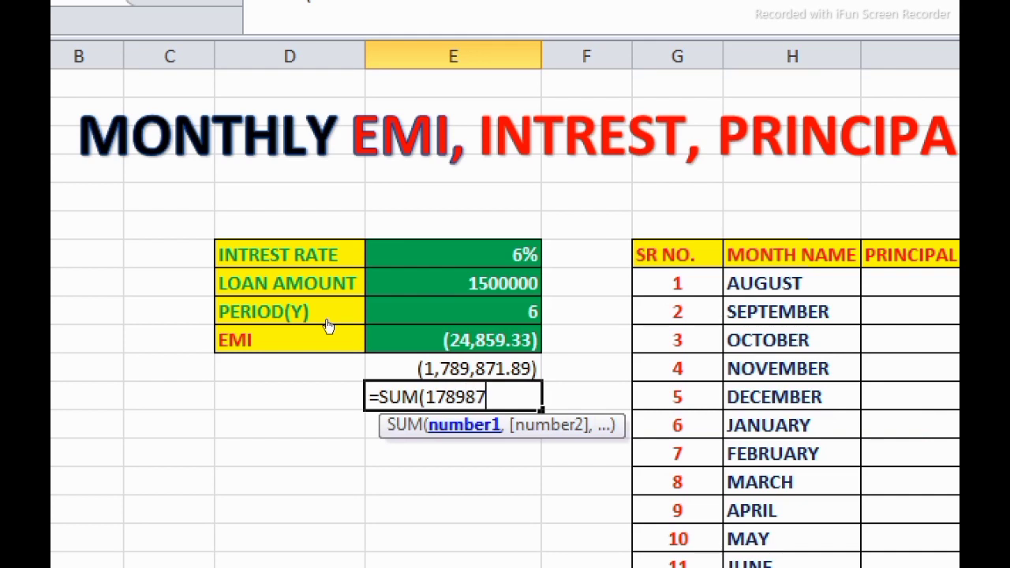
{"action": "type", "text": "1."}
{"action": "type", "text": "89-150"}
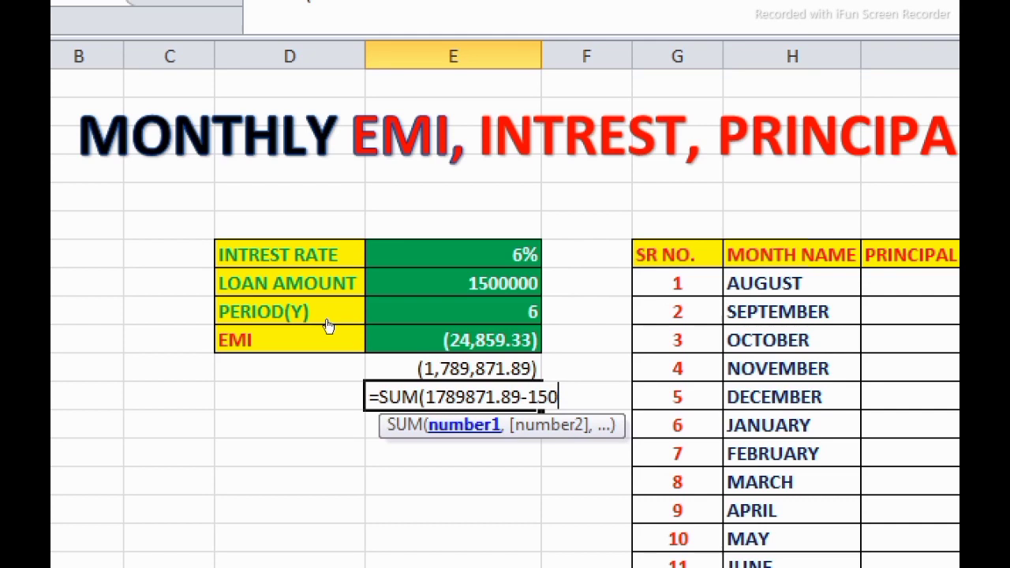
{"action": "type", "text": "0000)"}
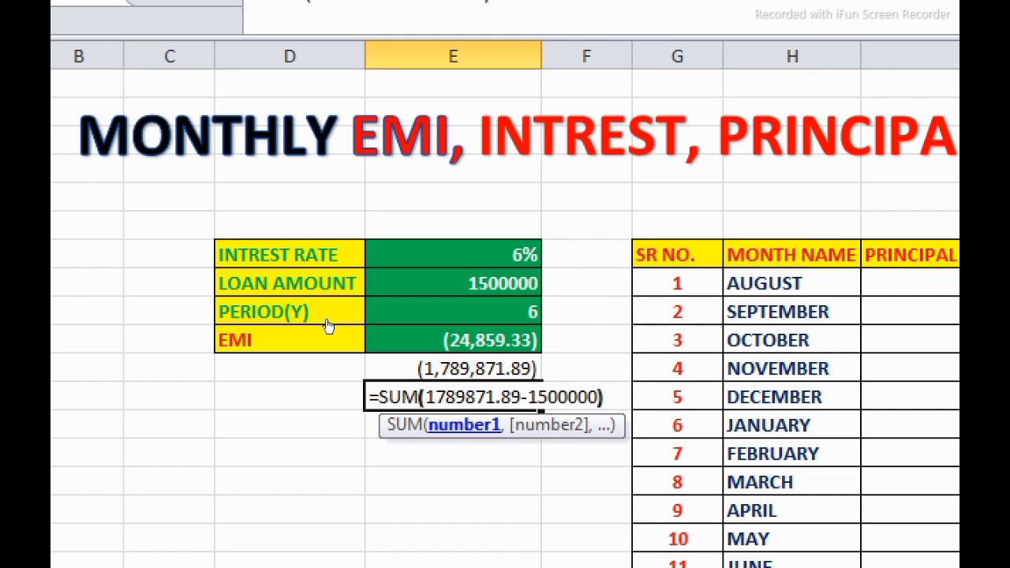
{"action": "key", "text": "Return"}
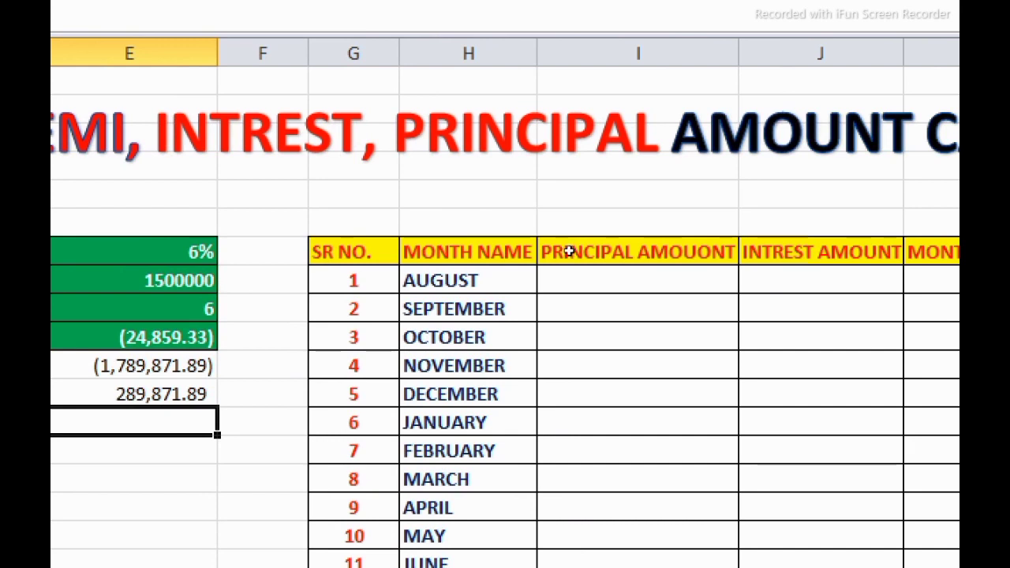
Step: Start a PPMT formula in I8 for August's principal amount, with E7/12 as the rate argument
{"action": "left_click", "coordinate": [571, 269]}
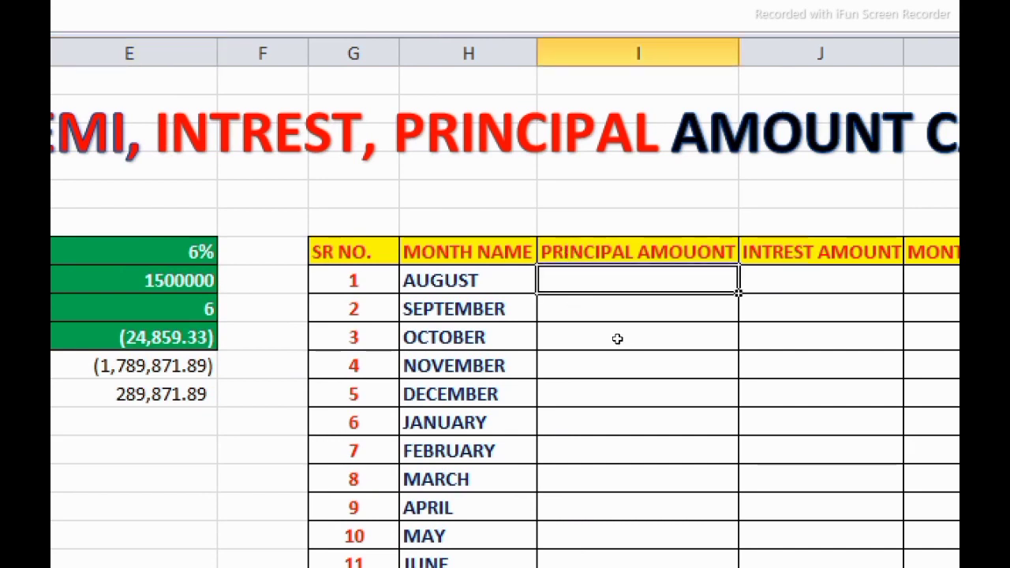
{"action": "type", "text": "="}
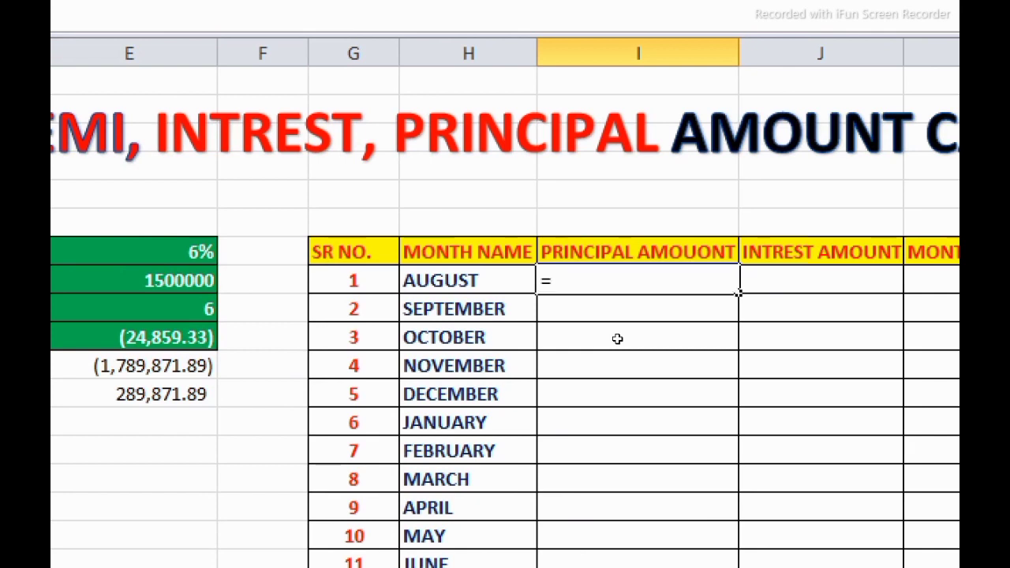
{"action": "type", "text": "pp"}
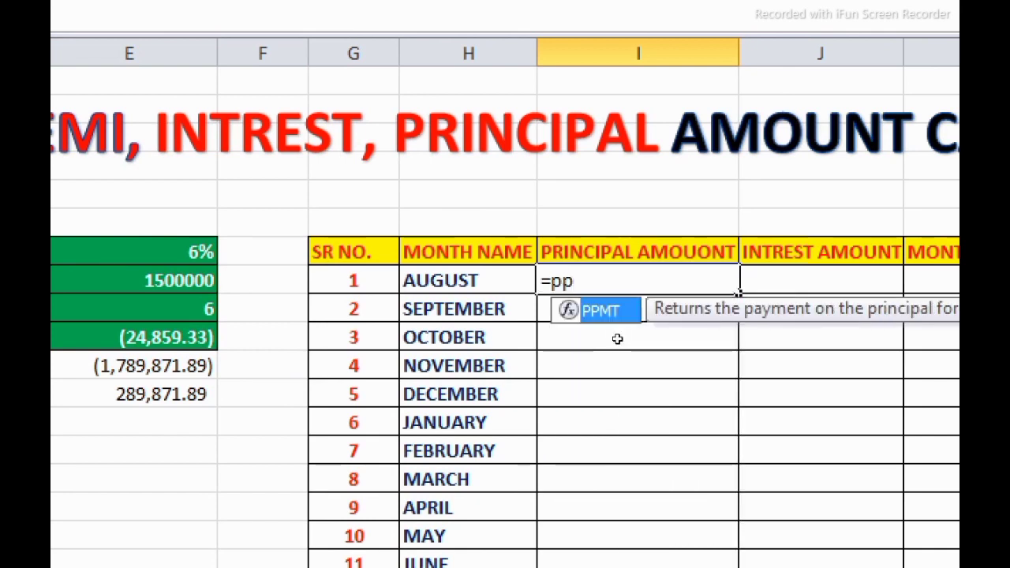
{"action": "key", "text": "Tab"}
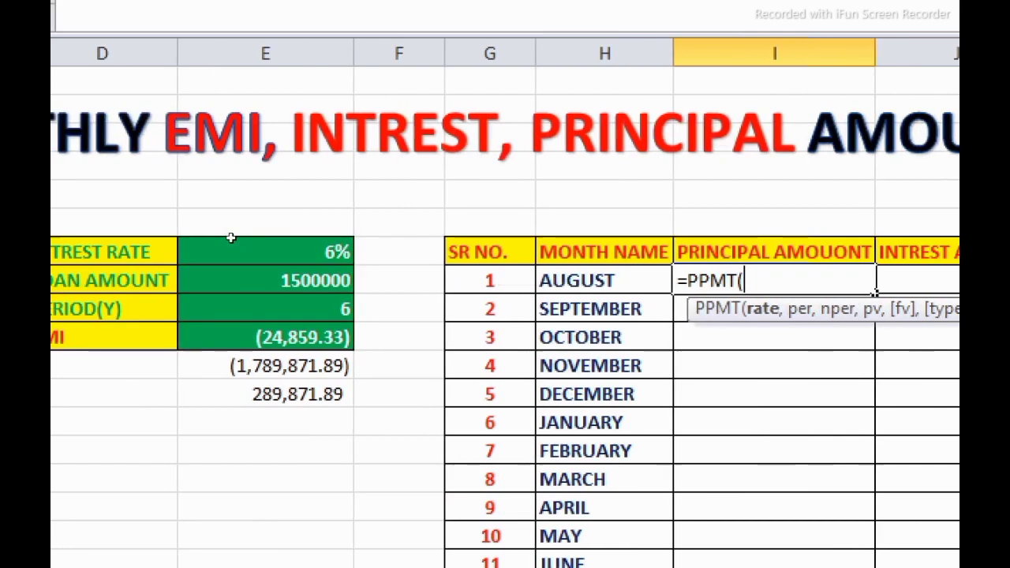
{"action": "left_click", "coordinate": [341, 241]}
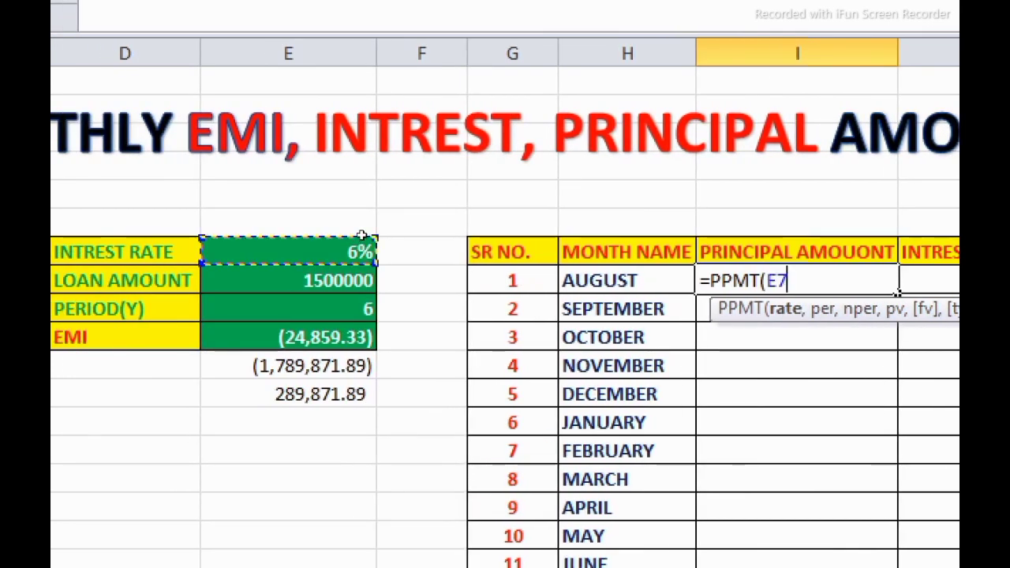
{"action": "type", "text": "/12"}
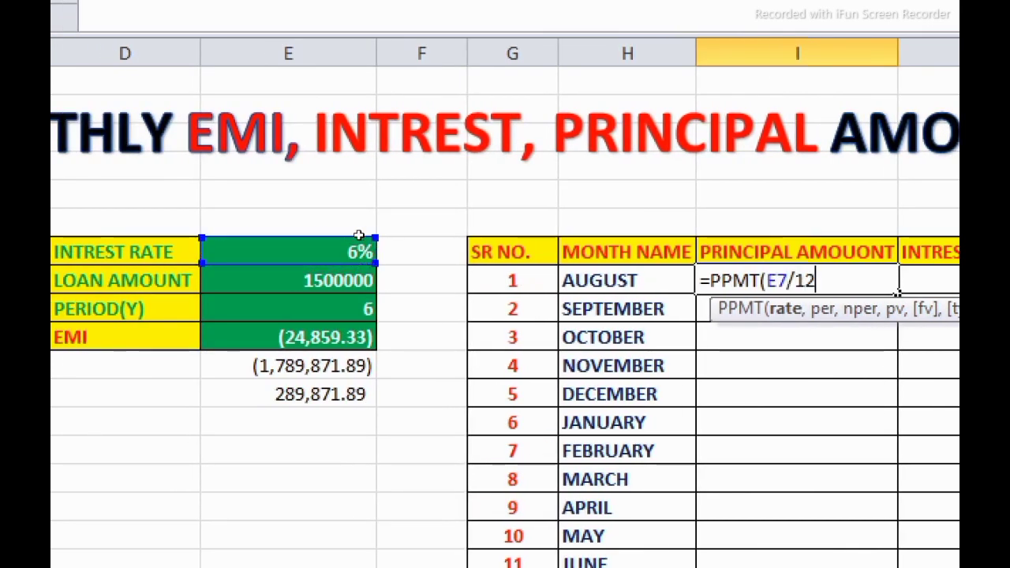
{"action": "type", "text": ","}
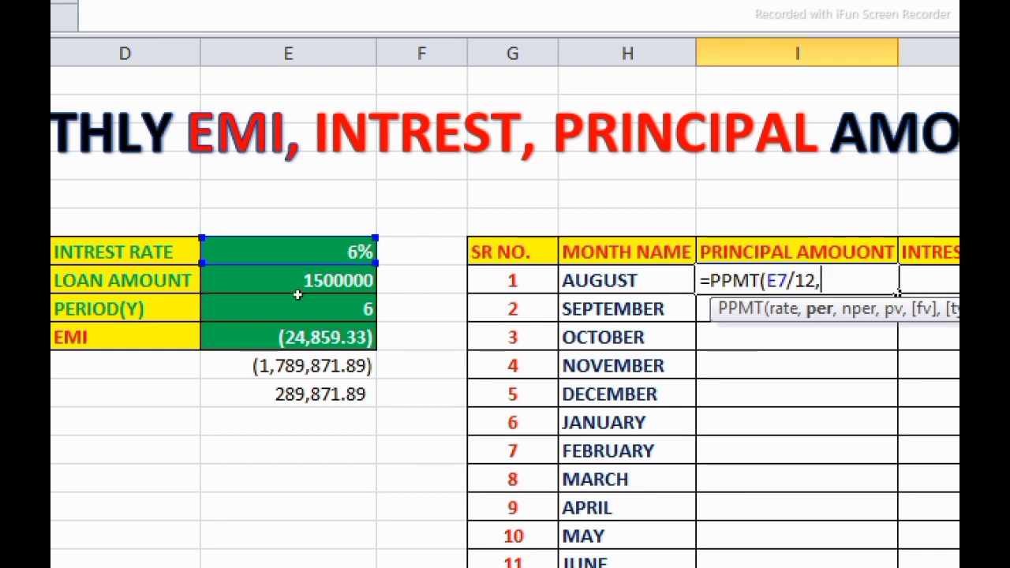
Step: Complete the PPMT arguments in I8 with period G8, number of payments E9*12 and present value E8
{"action": "scroll", "coordinate": [476, 410], "scroll_direction": "down", "scroll_amount": 2}
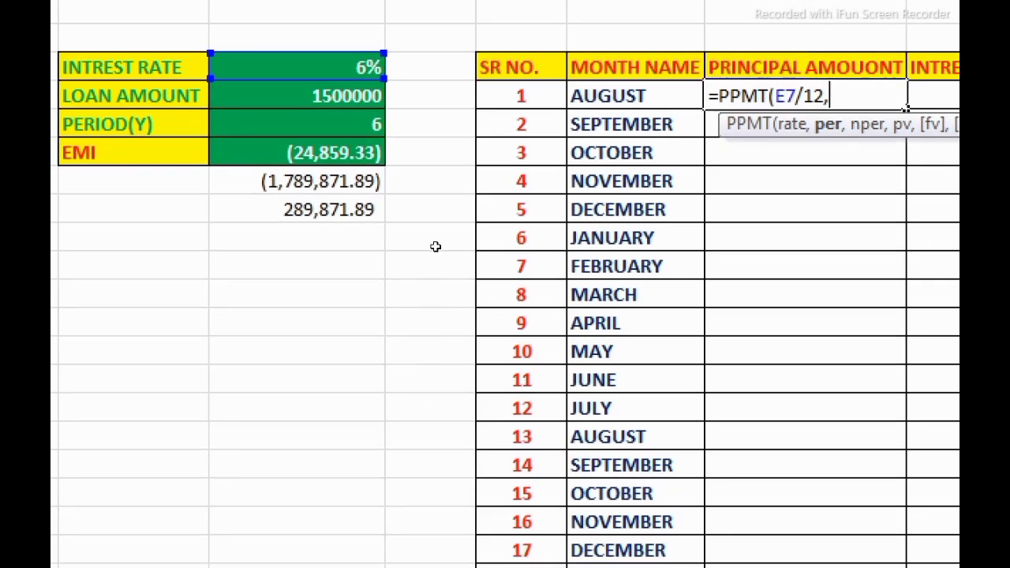
{"action": "key", "text": "Left"}
{"action": "key", "text": "Left"}
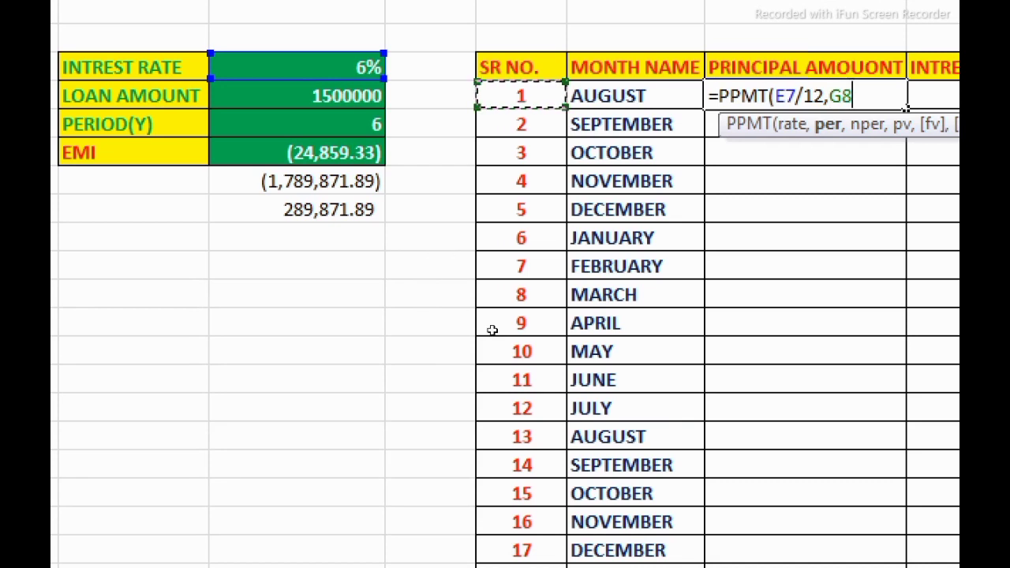
{"action": "type", "text": ","}
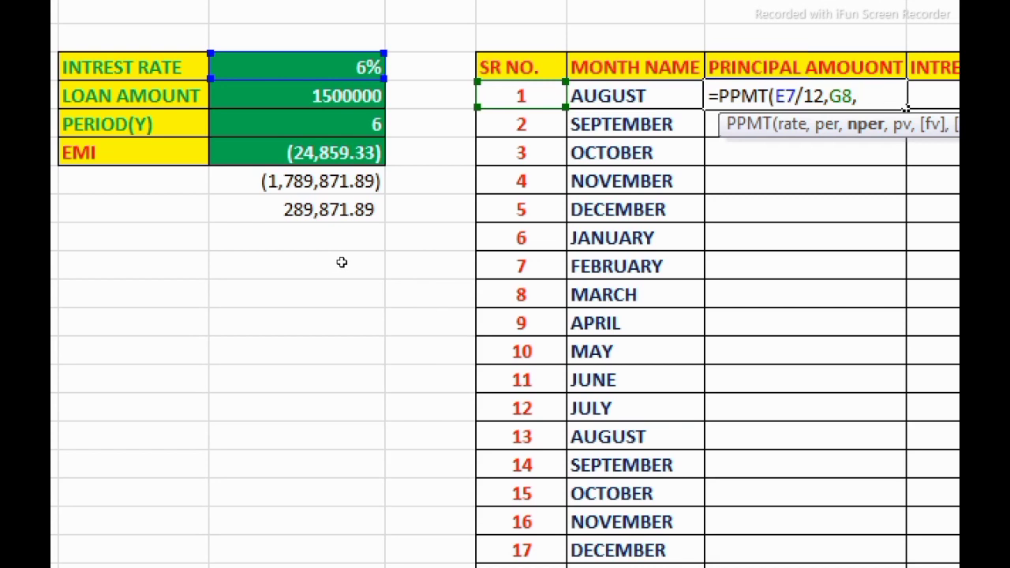
{"action": "key", "text": "Left"}
{"action": "key", "text": "Left"}
{"action": "key", "text": "Left"}
{"action": "key", "text": "Left"}
{"action": "key", "text": "Down"}
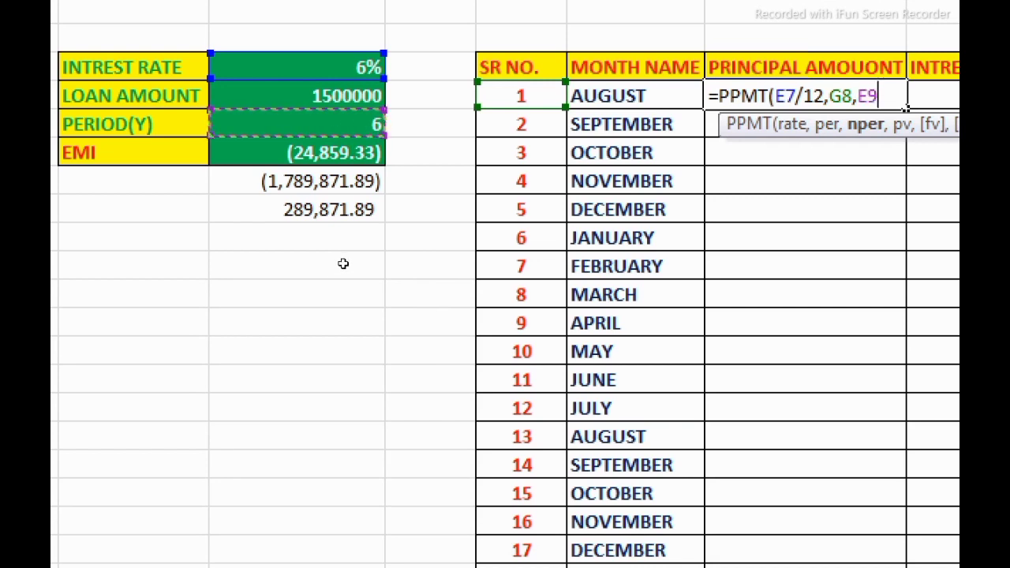
{"action": "type", "text": "*12"}
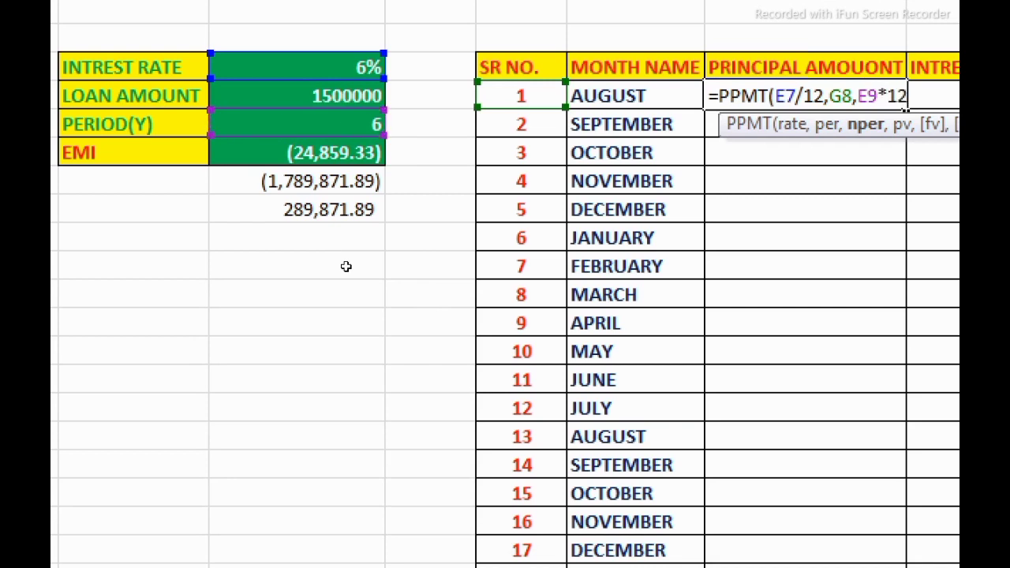
{"action": "type", "text": ","}
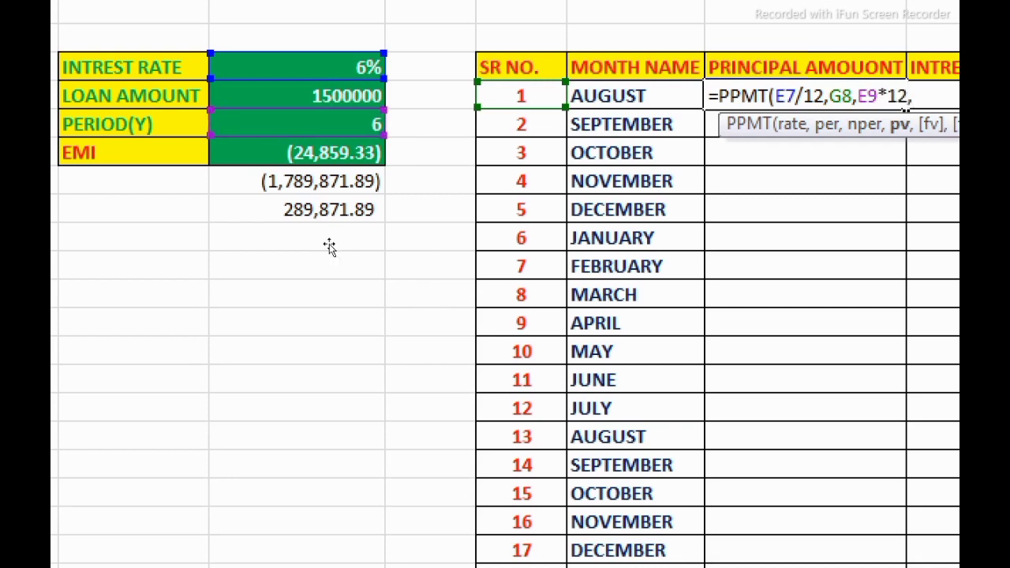
{"action": "type", "text": "E8"}
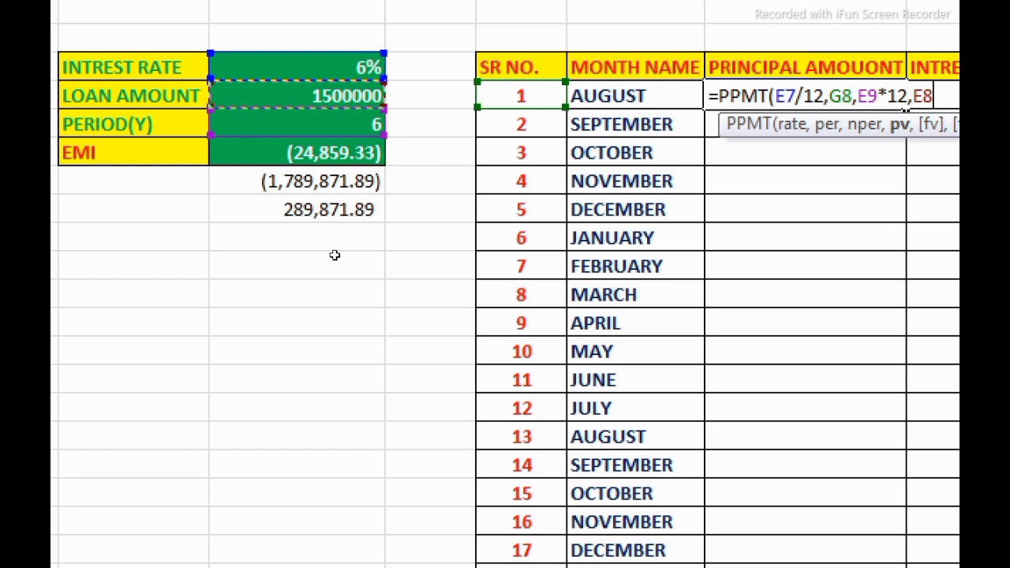
{"action": "type", "text": ")"}
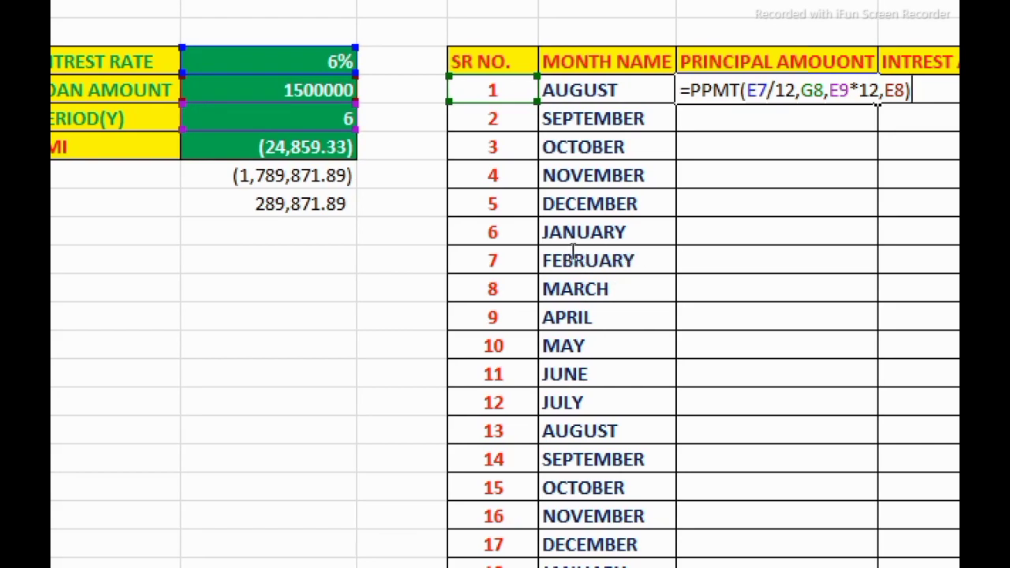
Step: Make the E7, E9 and E8 references absolute in the I8 formula, giving =PPMT($E$7/12,G8,$E$9*12,$E$8), and enter it
{"action": "left_click_drag", "start_coordinate": [573, 252], "coordinate": [562, 253]}
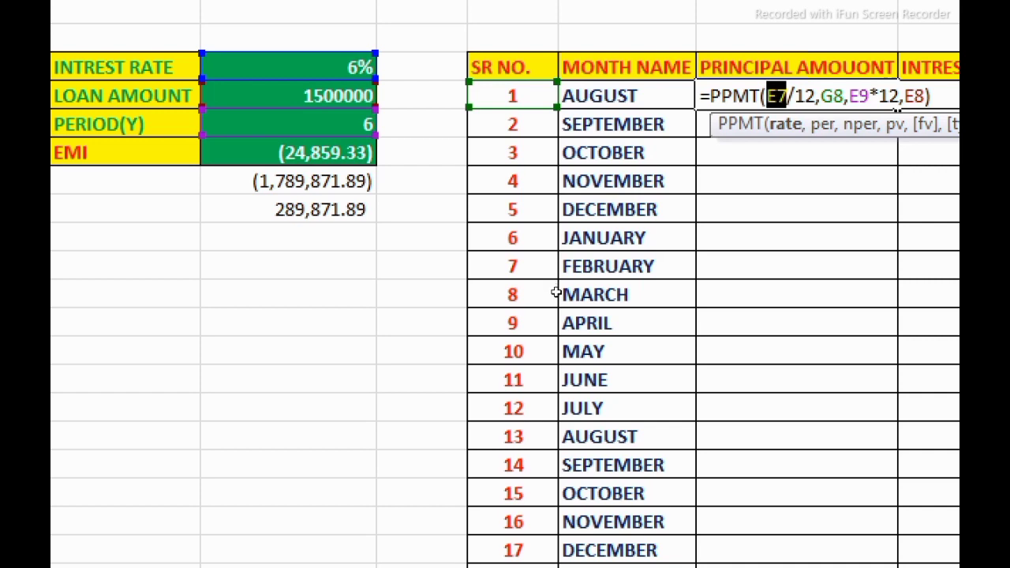
{"action": "key", "text": "F4"}
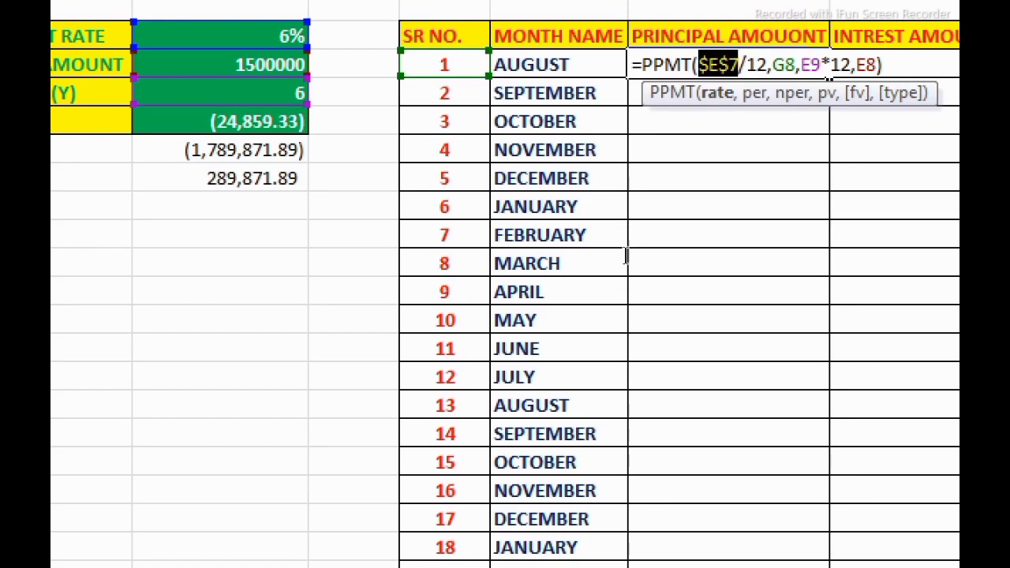
{"action": "left_click_drag", "start_coordinate": [626, 256], "coordinate": [612, 263]}
{"action": "key", "text": "Left"}
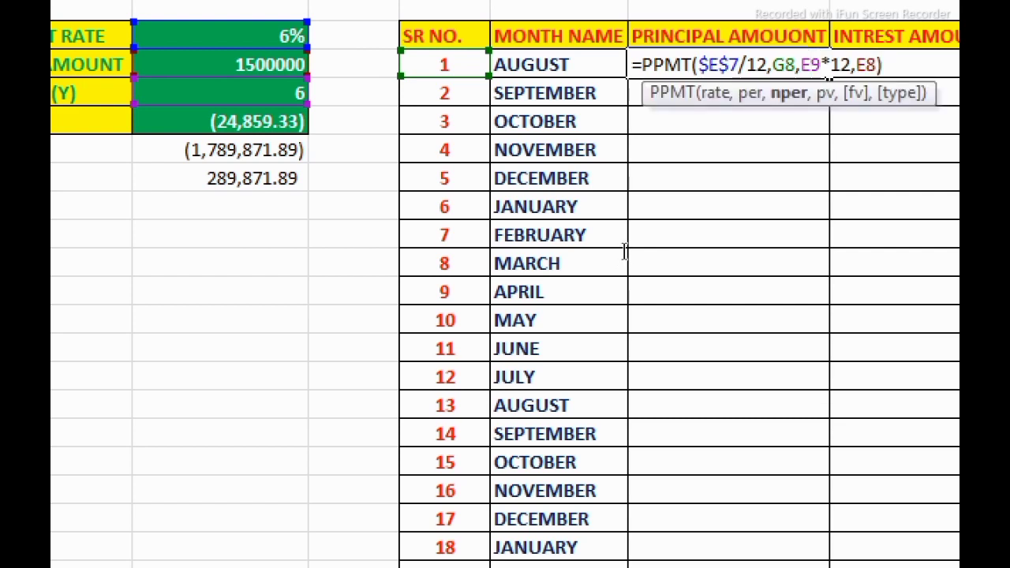
{"action": "key", "text": "shift+Left"}
{"action": "key", "text": "shift+Left"}
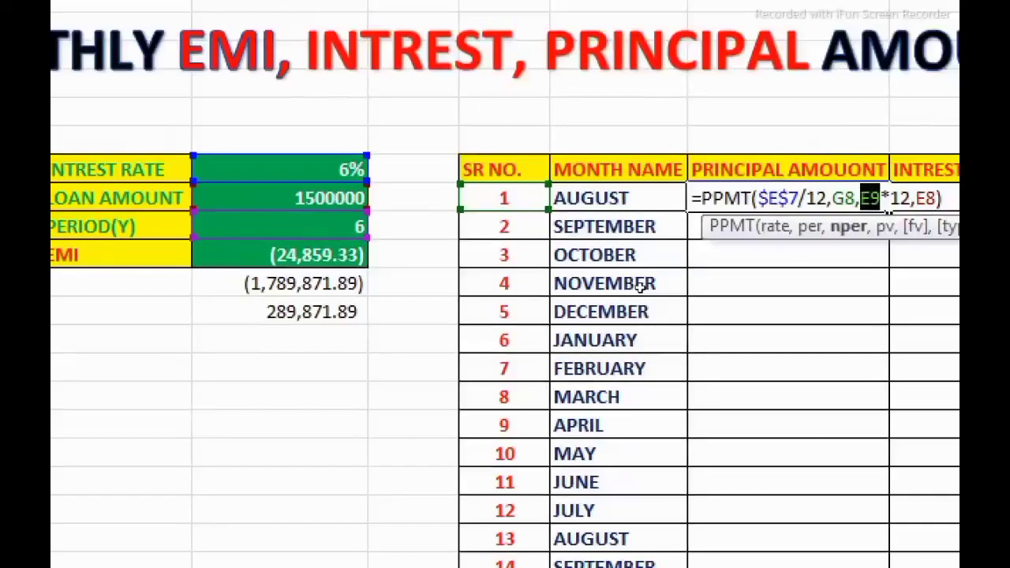
{"action": "key", "text": "F4"}
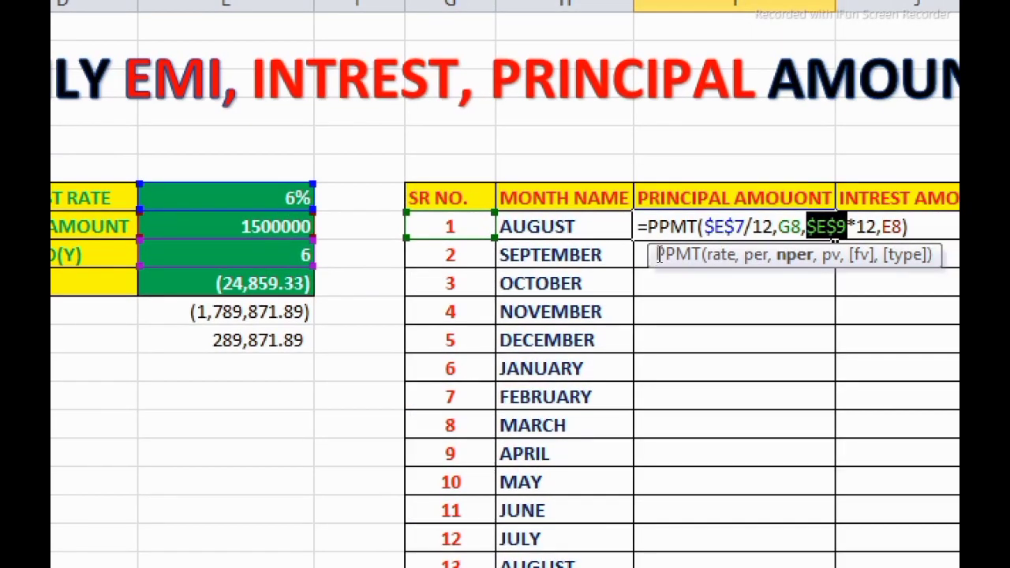
{"action": "mouse_move", "coordinate": [891, 226]}
{"action": "left_mouse_down"}
{"action": "mouse_move", "coordinate": [902, 226]}
{"action": "mouse_move", "coordinate": [876, 226]}
{"action": "left_mouse_up"}
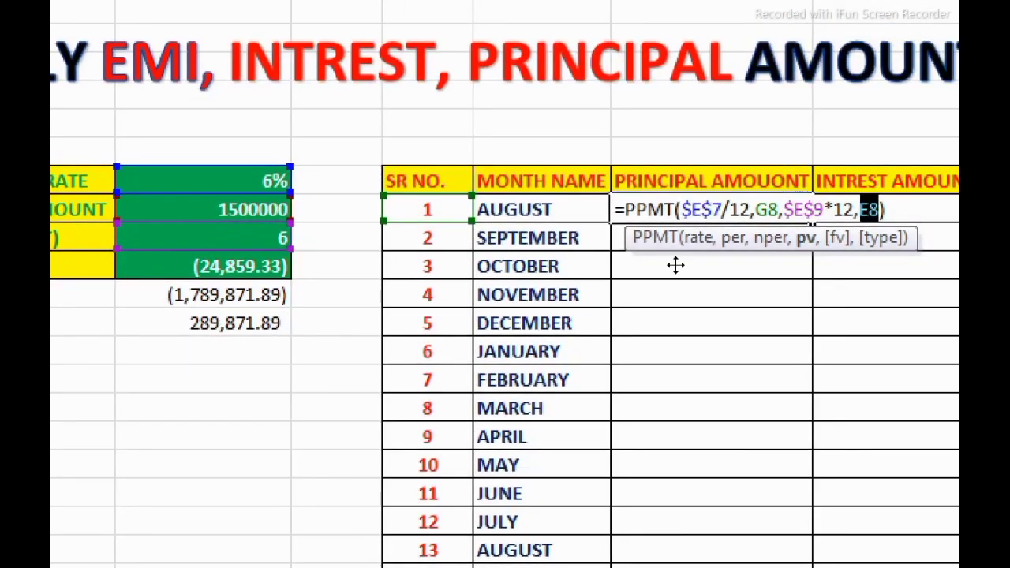
{"action": "key", "text": "F4"}
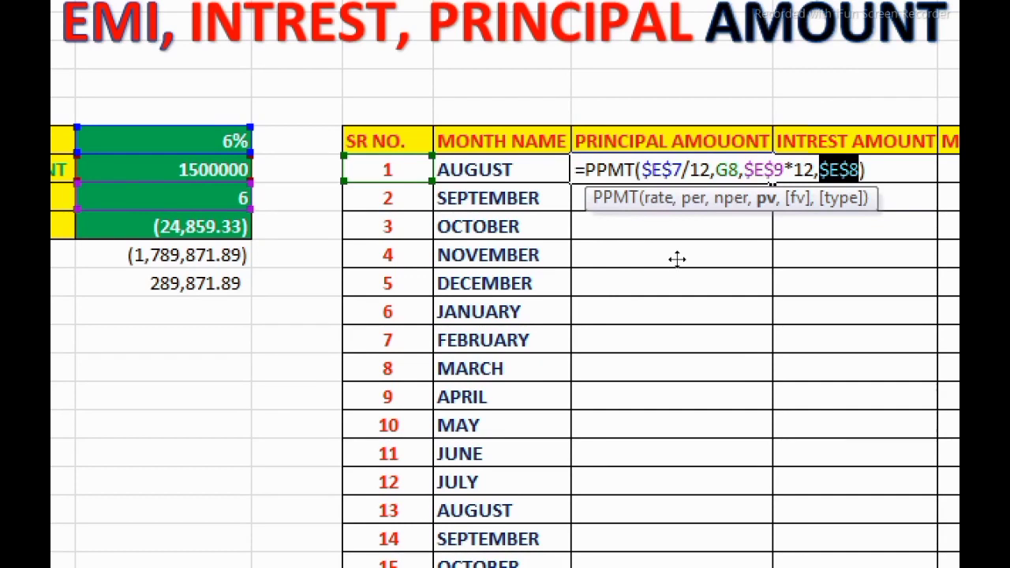
{"action": "key", "text": "Right"}
{"action": "key", "text": "Right"}
{"action": "key", "text": "Return"}
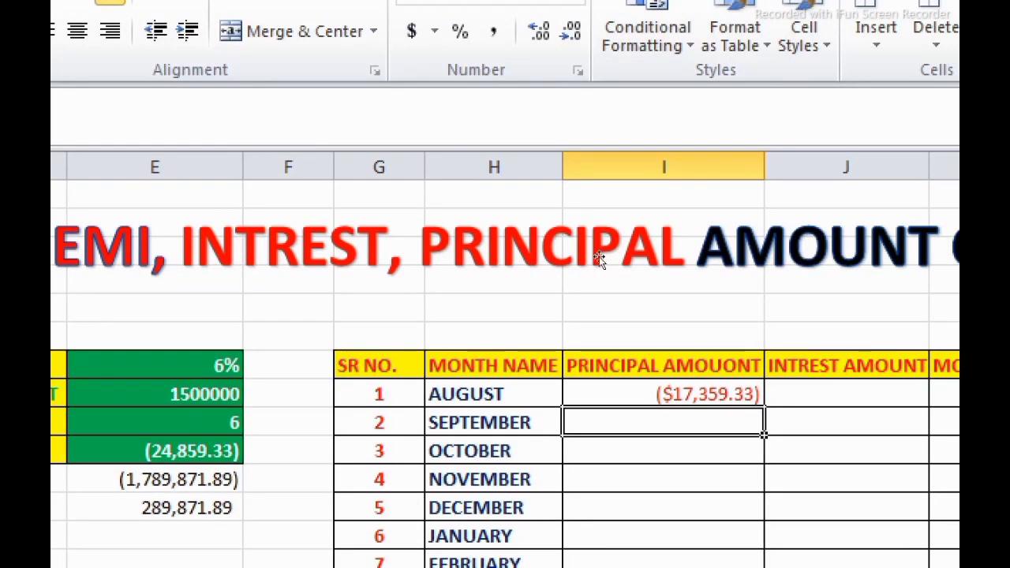
Step: Apply the Comma Style number format to I8 and fill its formula down the principal column to serial number 72
{"action": "key", "text": "Up"}
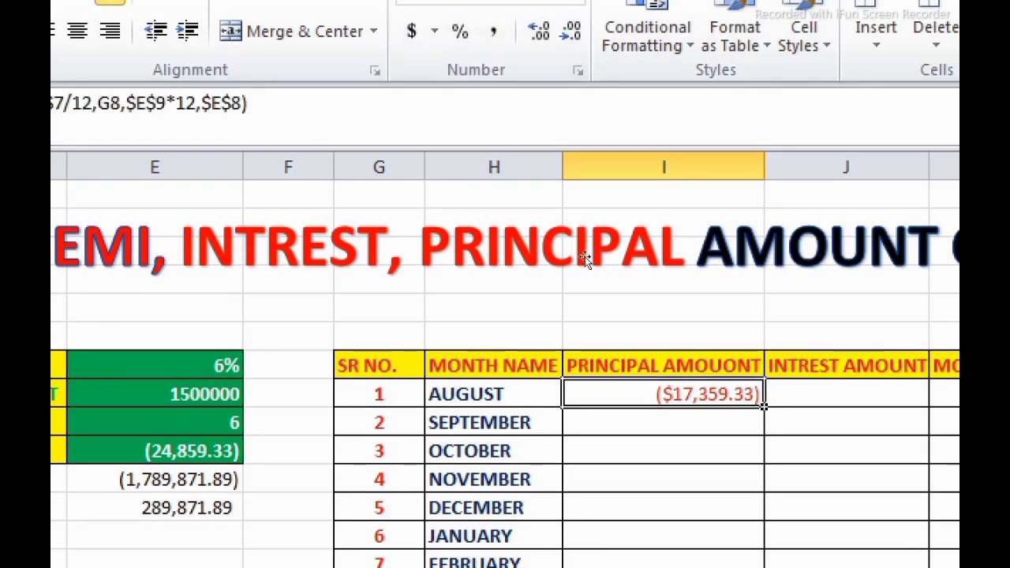
{"action": "left_click", "coordinate": [493, 30]}
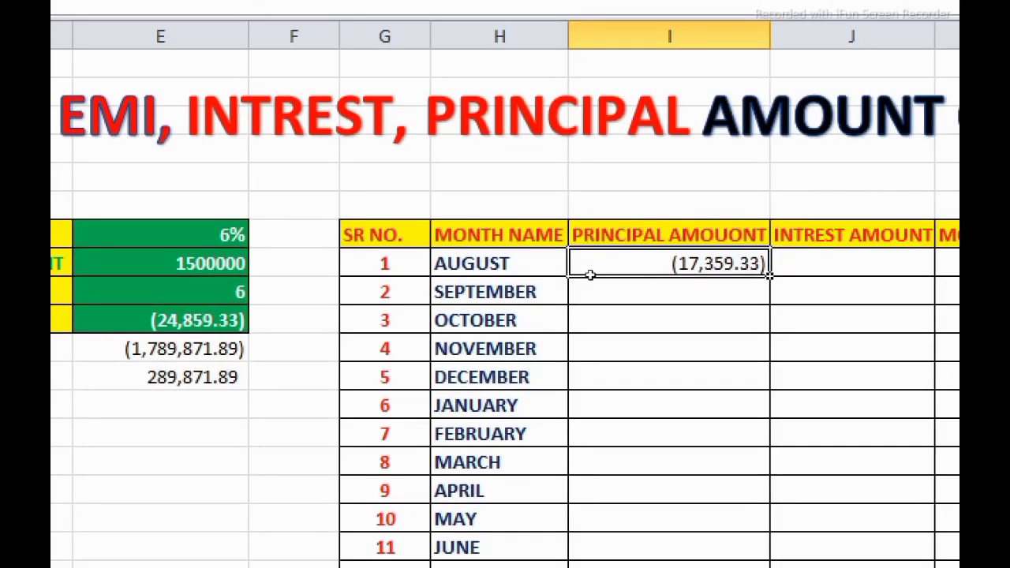
{"action": "double_click", "coordinate": [628, 260]}
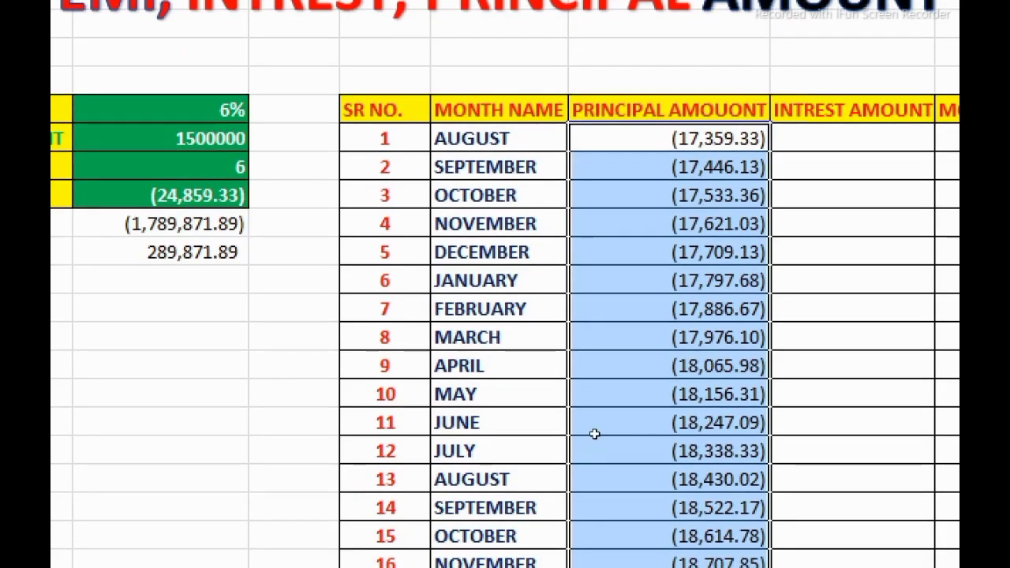
{"action": "scroll", "coordinate": [595, 426], "scroll_direction": "down", "scroll_amount": 5}
{"action": "scroll", "coordinate": [613, 423], "scroll_direction": "down", "scroll_amount": 18}
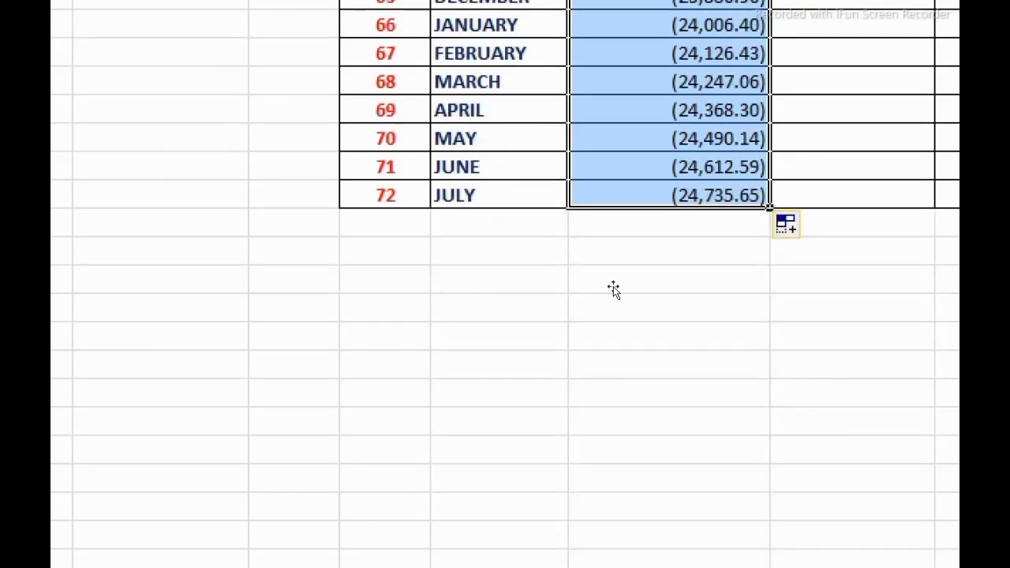
{"action": "scroll", "coordinate": [613, 271], "scroll_direction": "up", "scroll_amount": 8}
{"action": "scroll", "coordinate": [613, 273], "scroll_direction": "up", "scroll_amount": 14}
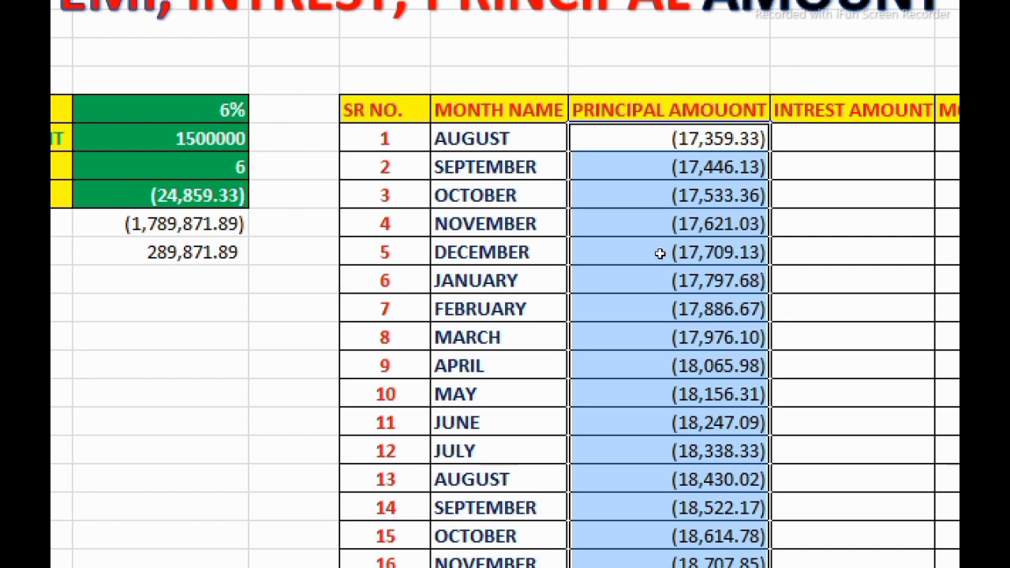
{"action": "key", "text": "Right"}
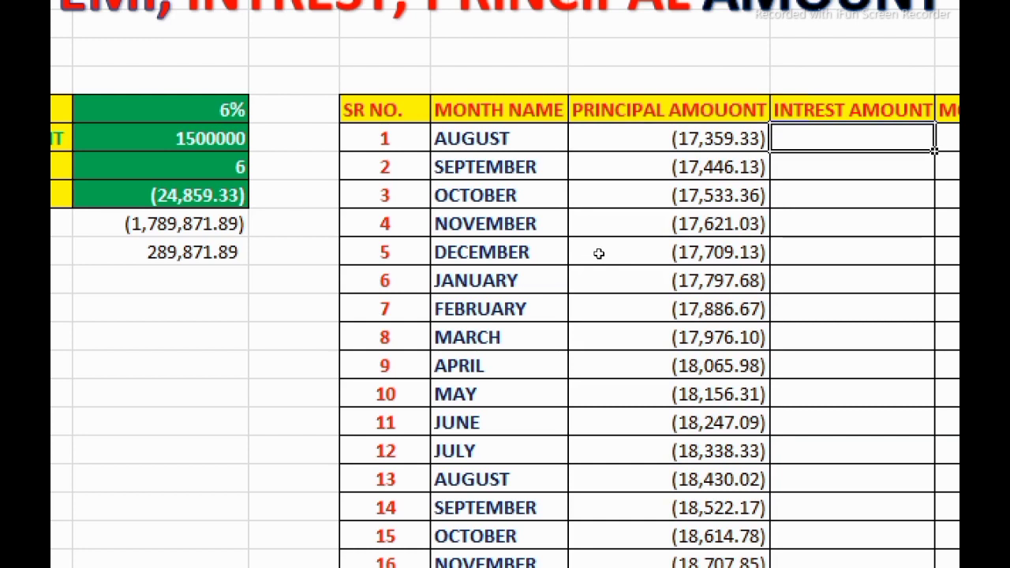
{"action": "key", "text": "Left"}
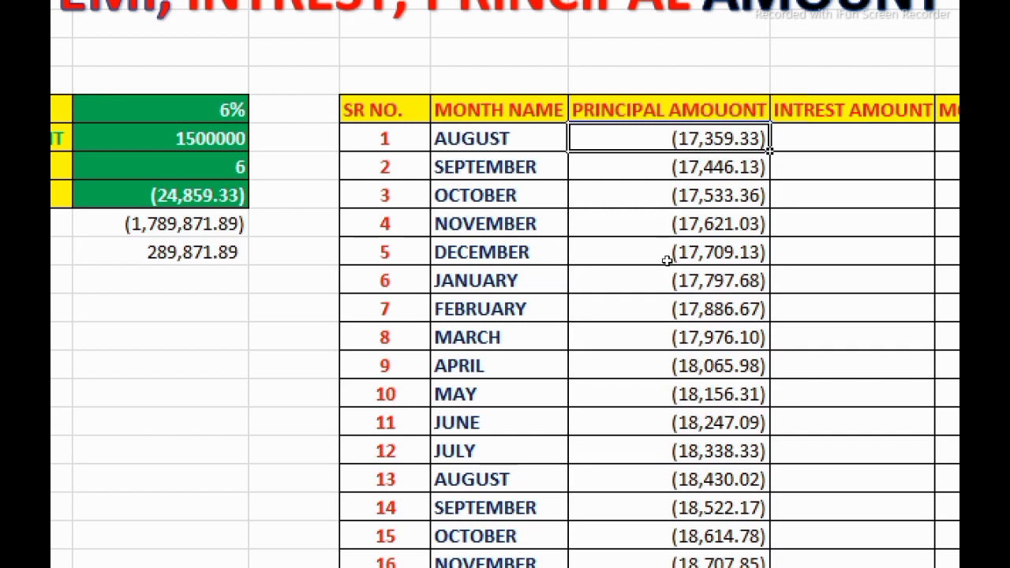
{"action": "key", "text": "super"}
{"action": "key", "text": "super"}
Step: Start an IPMT formula in J8 for August's interest amount, with E7/12 as the rate argument
{"action": "key", "text": "Right"}
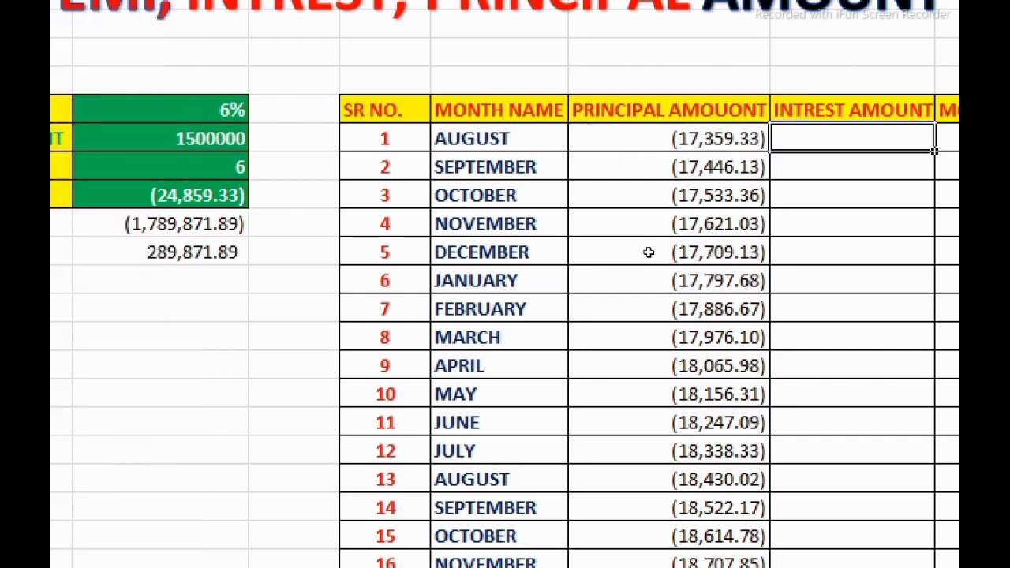
{"action": "type", "text": "="}
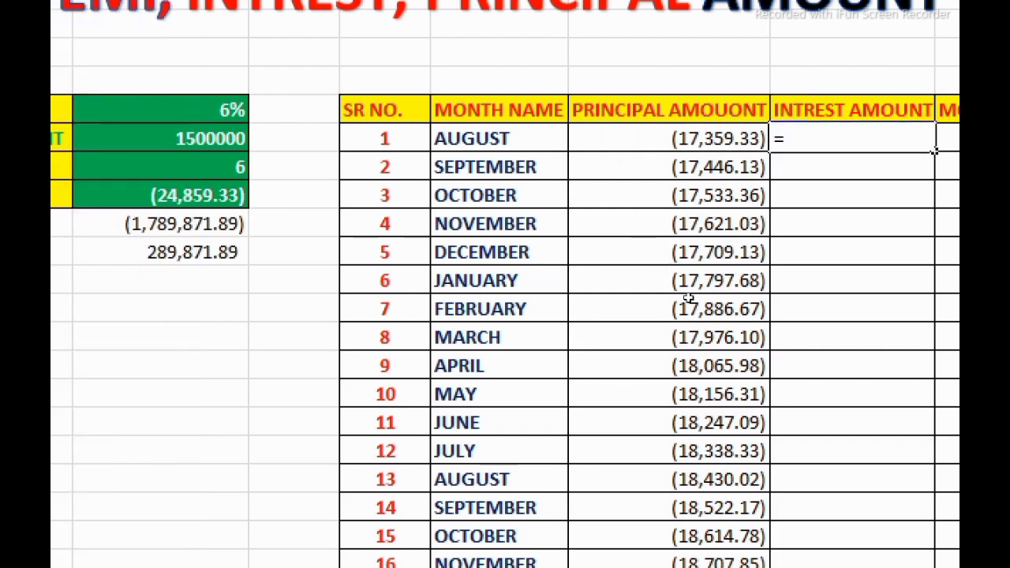
{"action": "type", "text": "ipm"}
{"action": "key", "text": "Tab"}
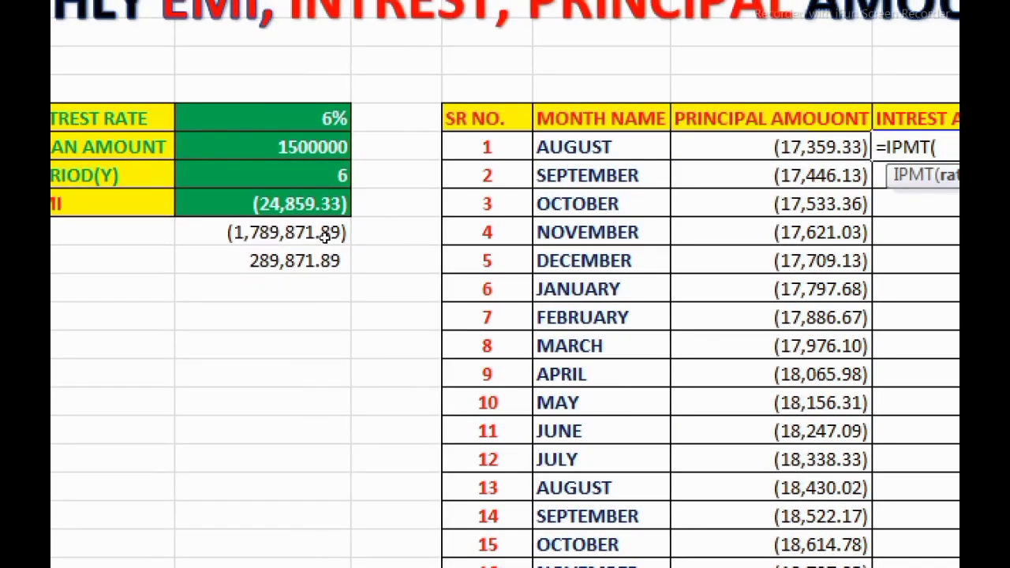
{"action": "left_click", "coordinate": [300, 119]}
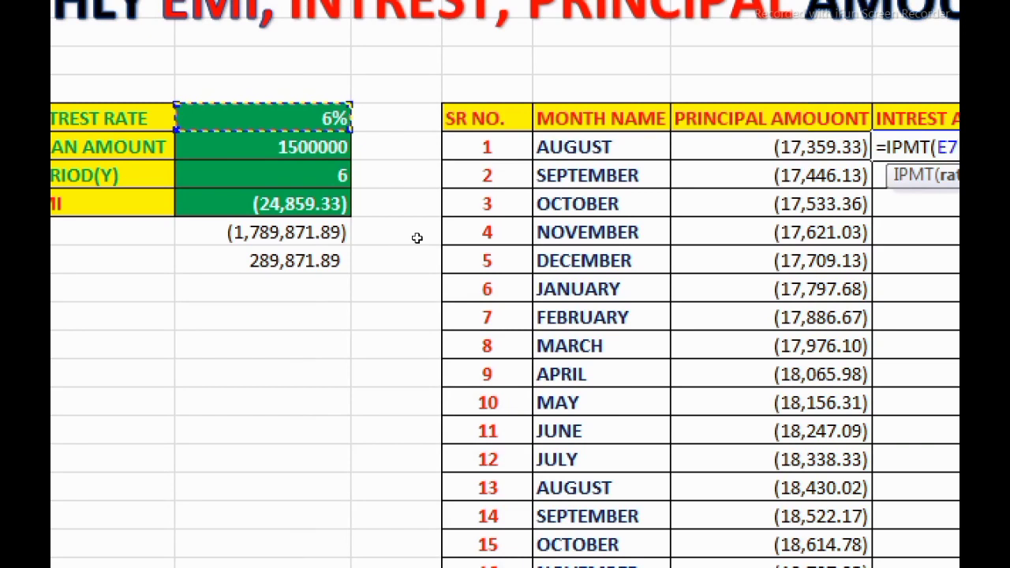
{"action": "type", "text": "/12"}
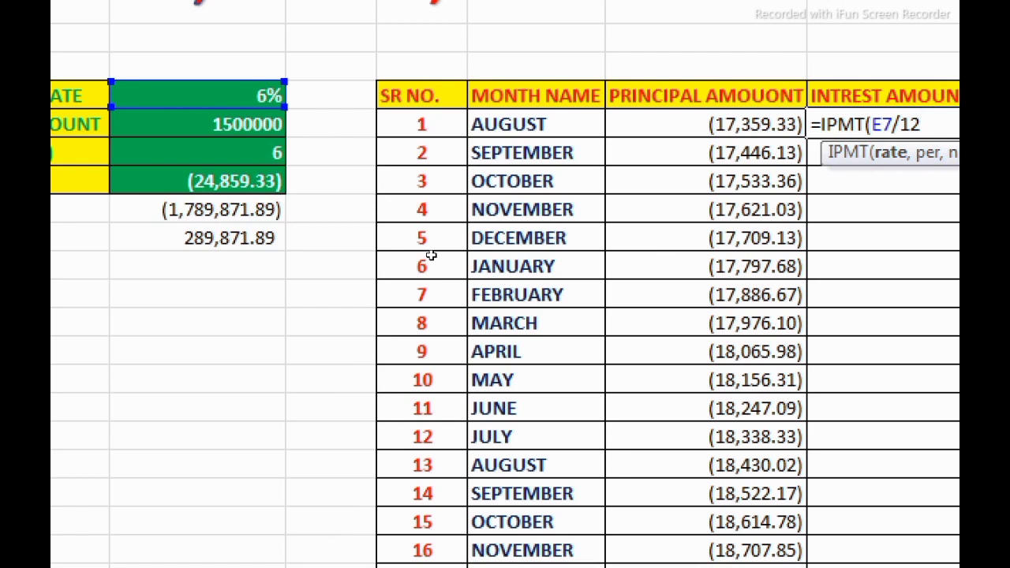
Step: Complete the IPMT arguments in J8 with period G8, number of payments E9*12 and present value E8
{"action": "type", "text": ","}
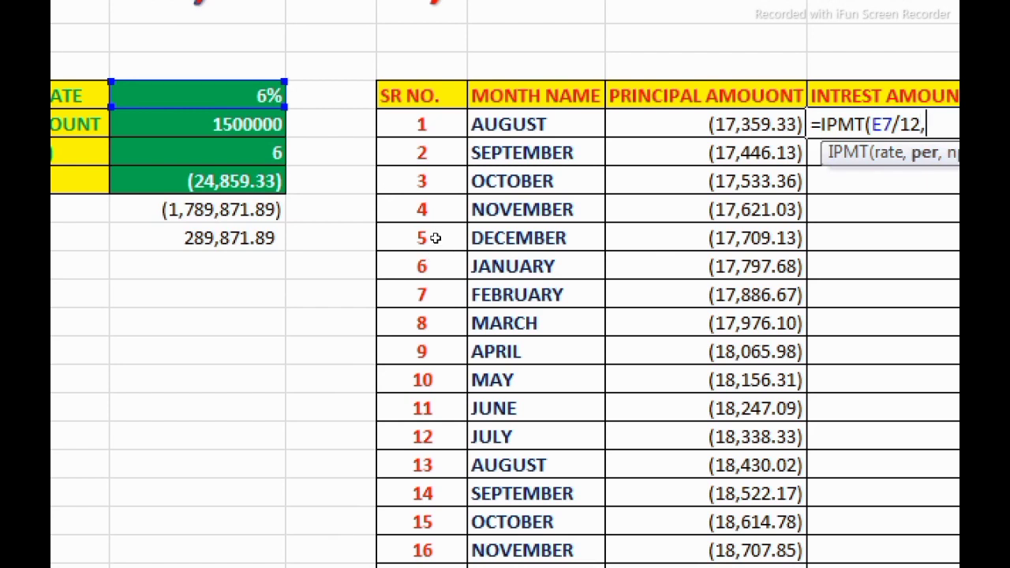
{"action": "key", "text": "Left"}
{"action": "key", "text": "Left"}
{"action": "key", "text": "Left"}
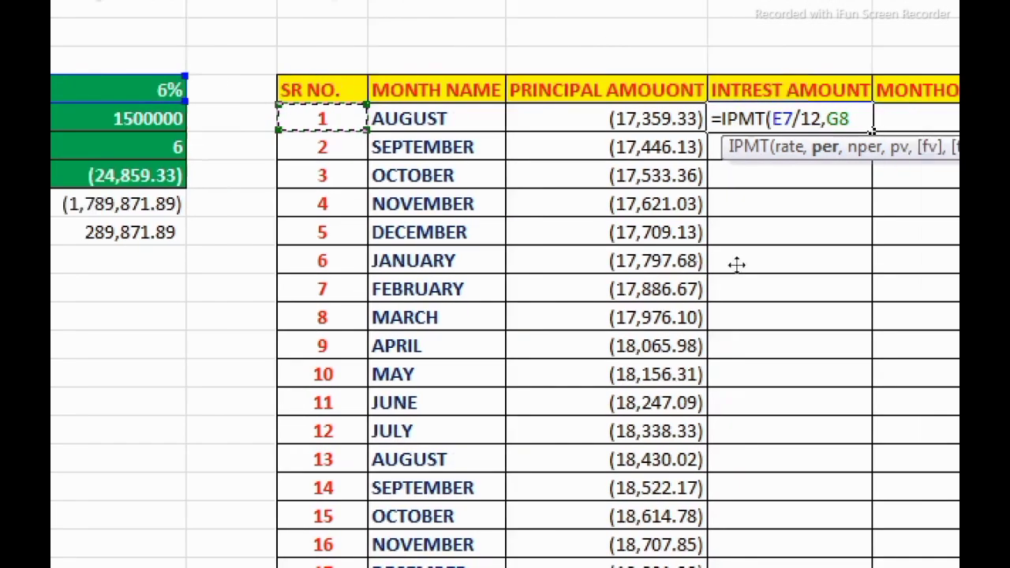
{"action": "type", "text": ","}
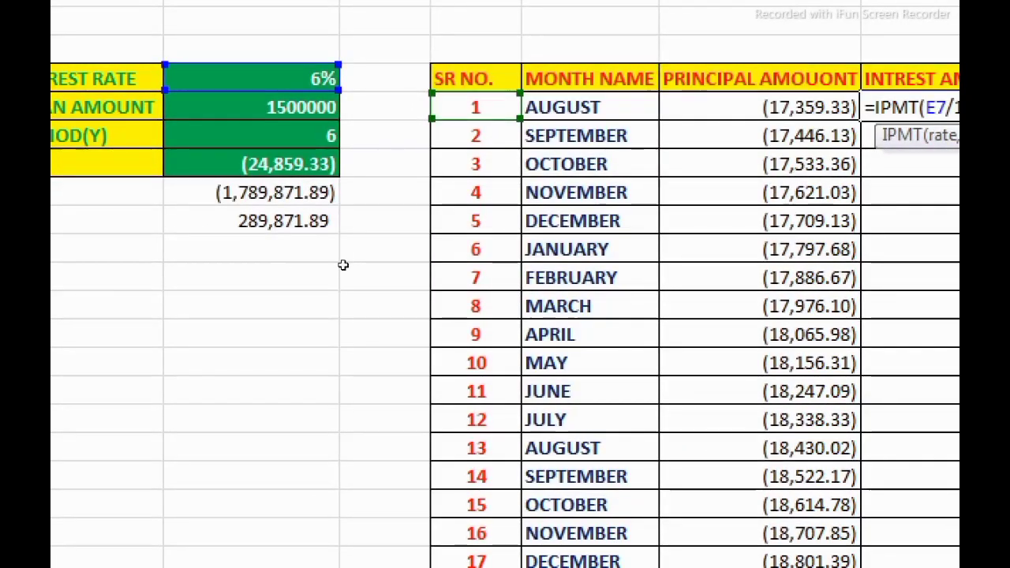
{"action": "left_click", "coordinate": [251, 136]}
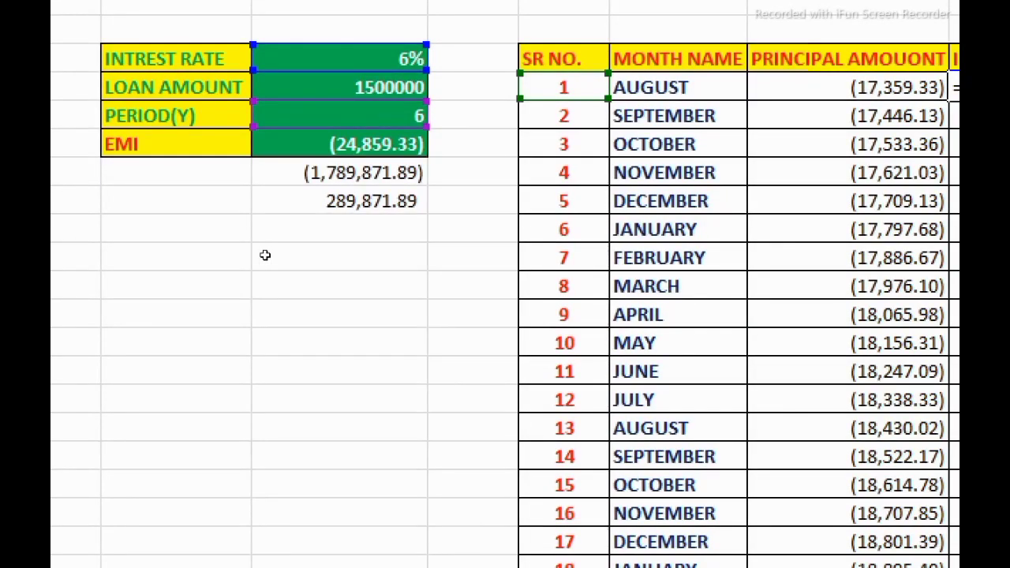
{"action": "type", "text": "E8"}
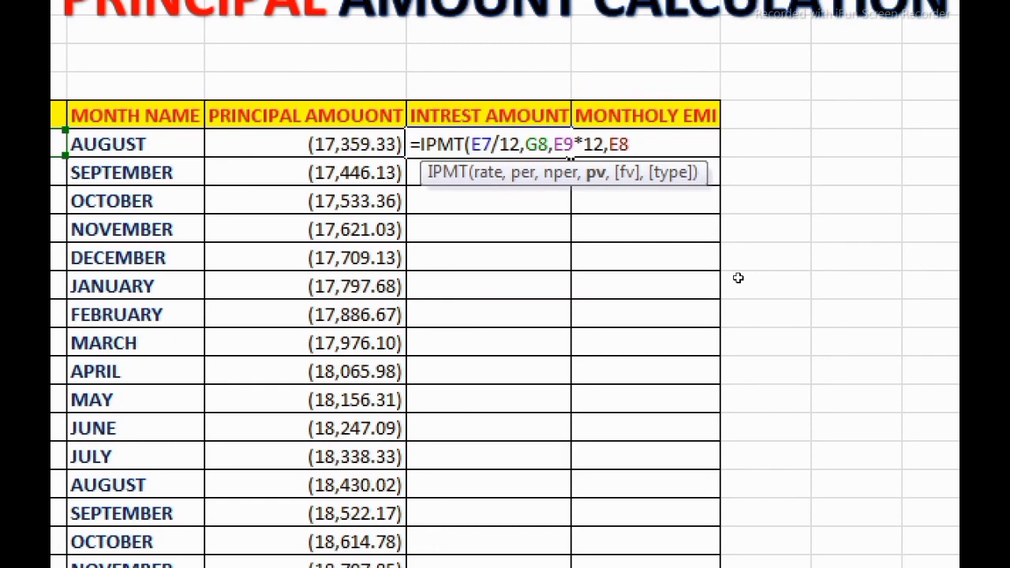
{"action": "type", "text": ")"}
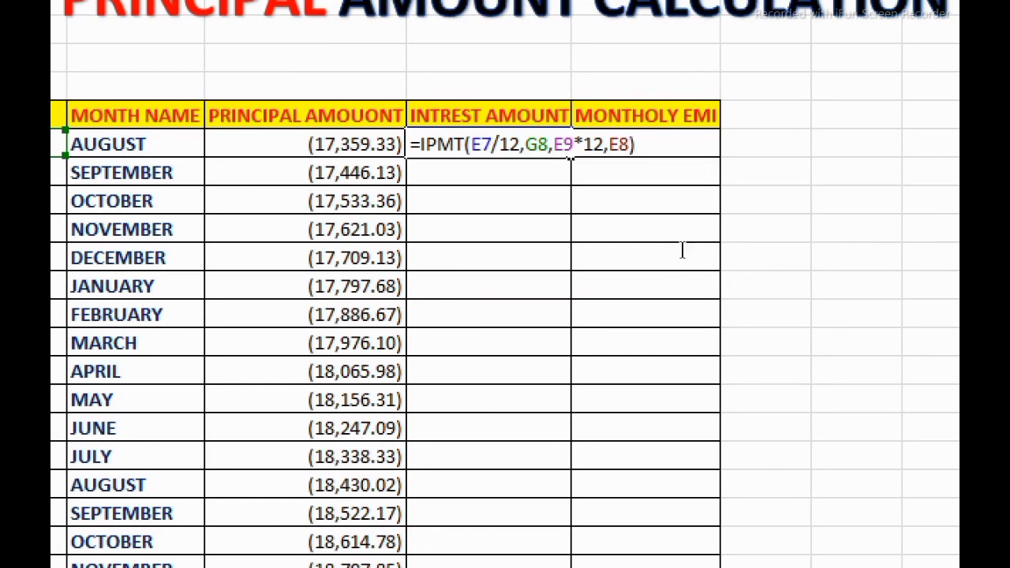
Step: Make the E7, E9 and E8 references absolute in the J8 formula, giving =IPMT($E$7/12,G8,$E$9*12,$E$8), and enter it
{"action": "left_click_drag", "start_coordinate": [491, 145], "coordinate": [471, 145]}
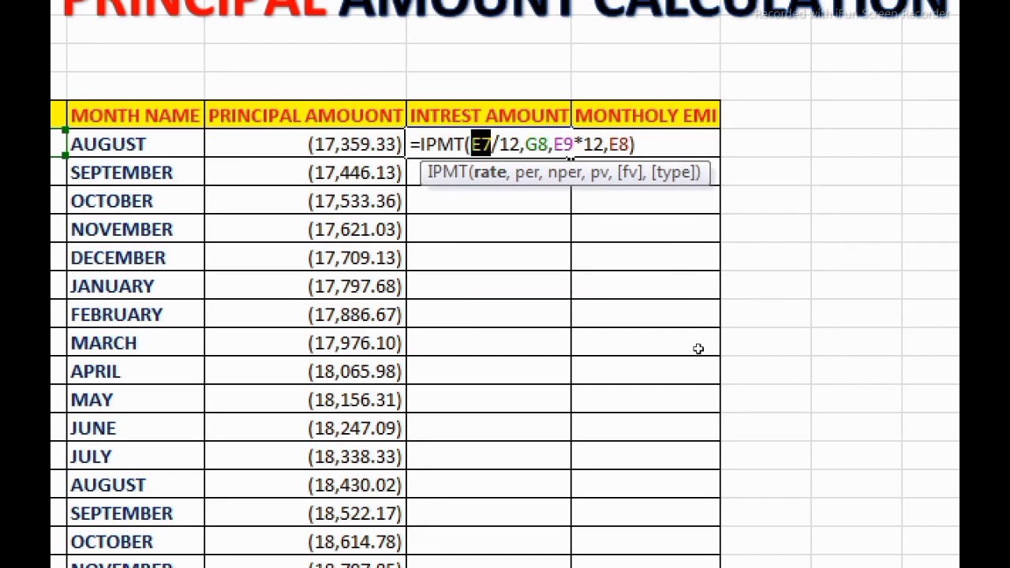
{"action": "key", "text": "F4"}
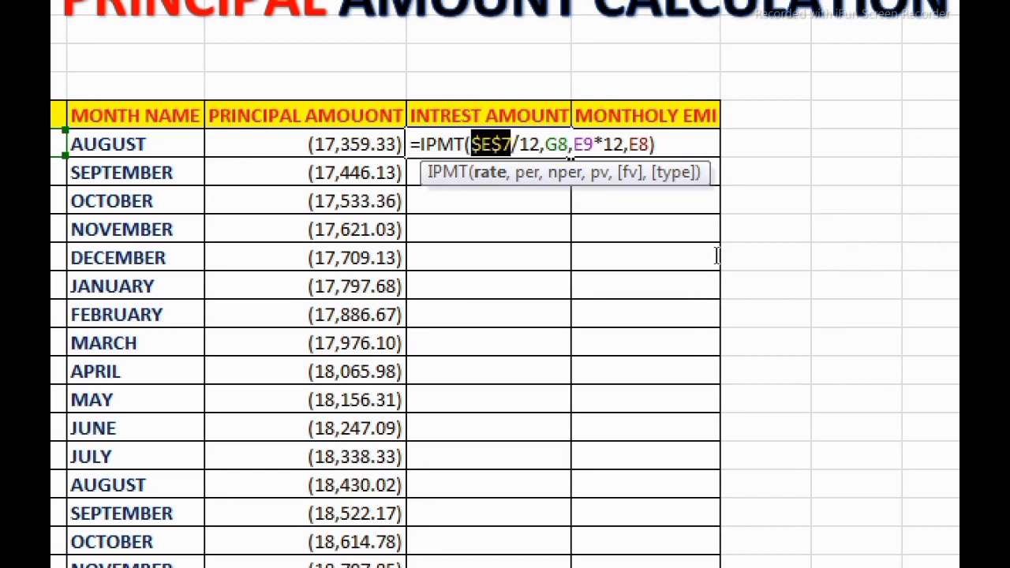
{"action": "left_click_drag", "start_coordinate": [594, 144], "coordinate": [574, 144]}
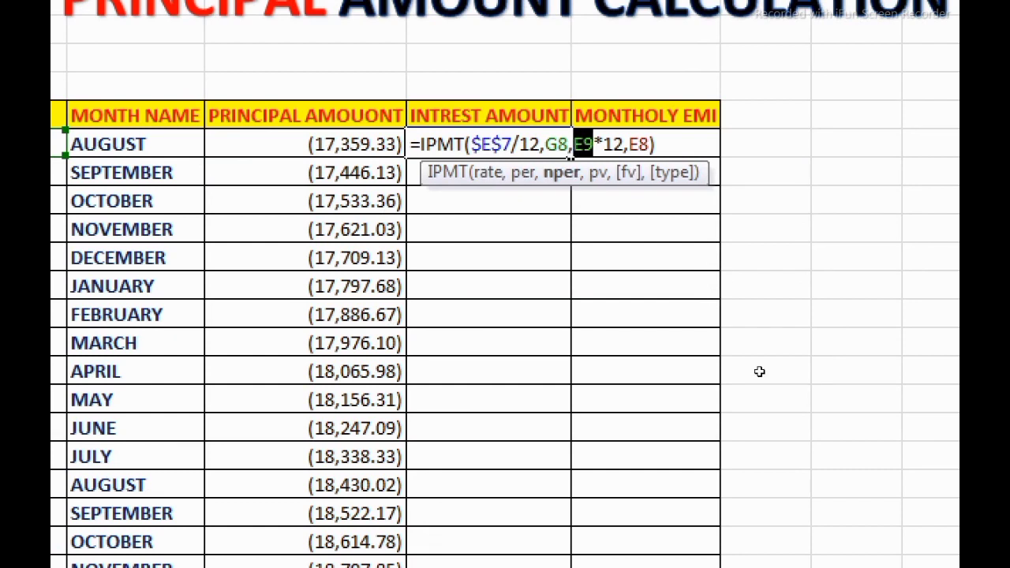
{"action": "key", "text": "F4"}
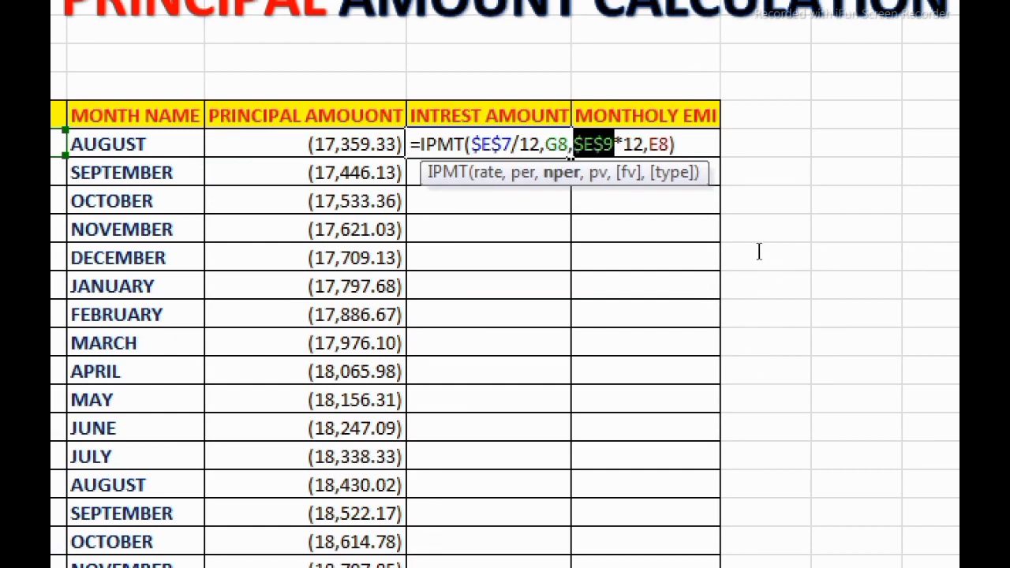
{"action": "left_click_drag", "start_coordinate": [669, 145], "coordinate": [649, 144]}
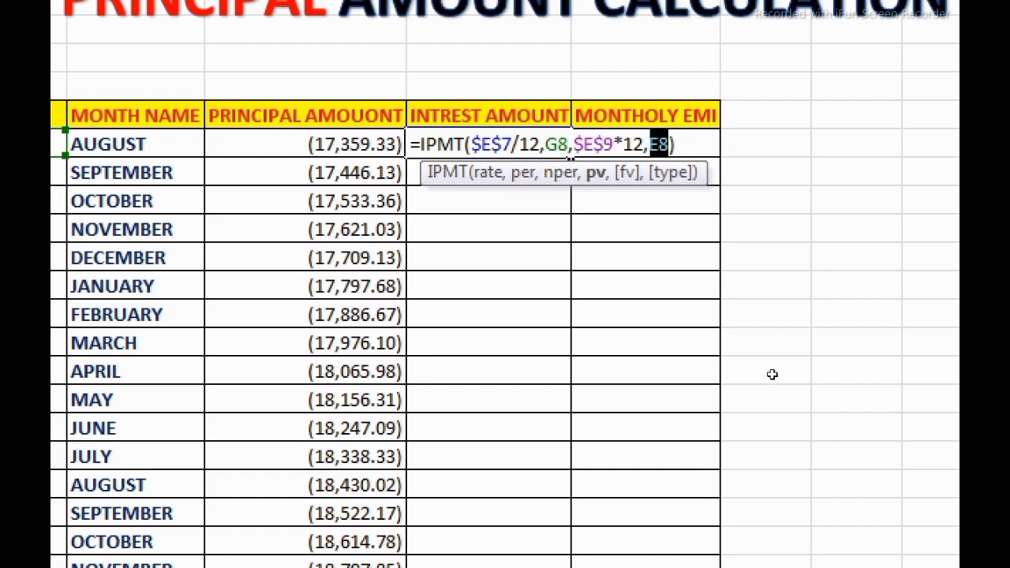
{"action": "key", "text": "F4"}
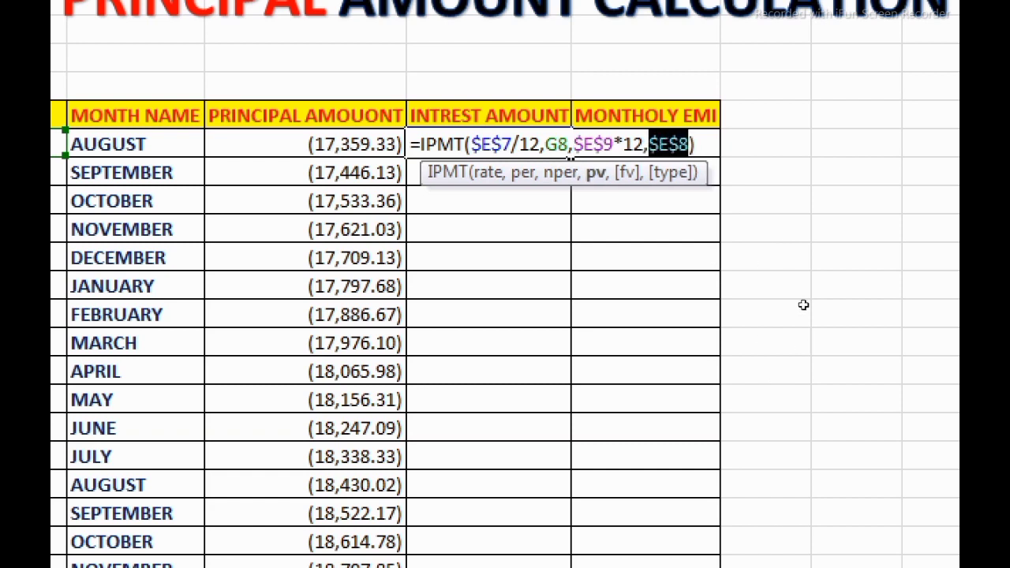
{"action": "key", "text": "End"}
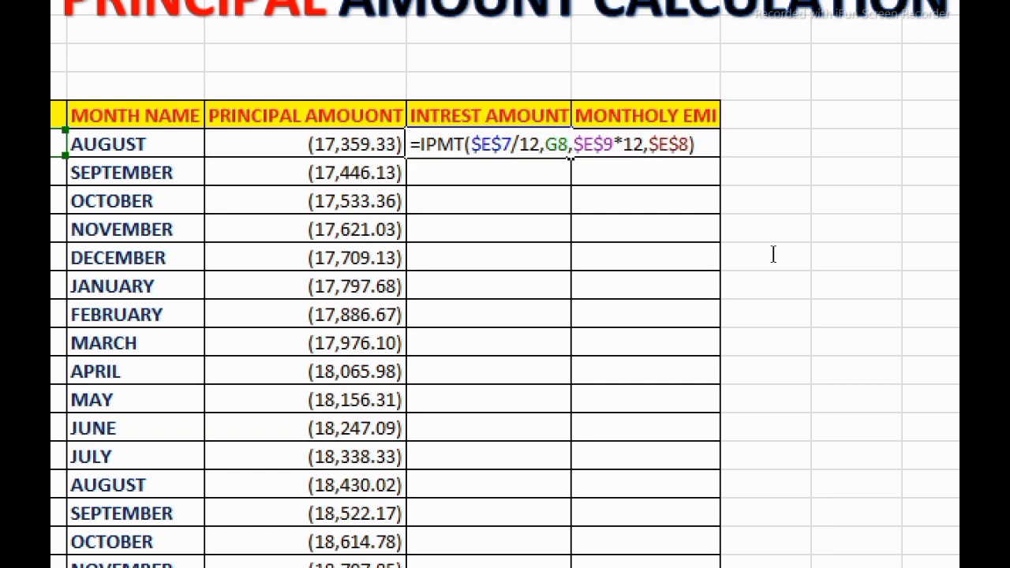
{"action": "key", "text": "Return"}
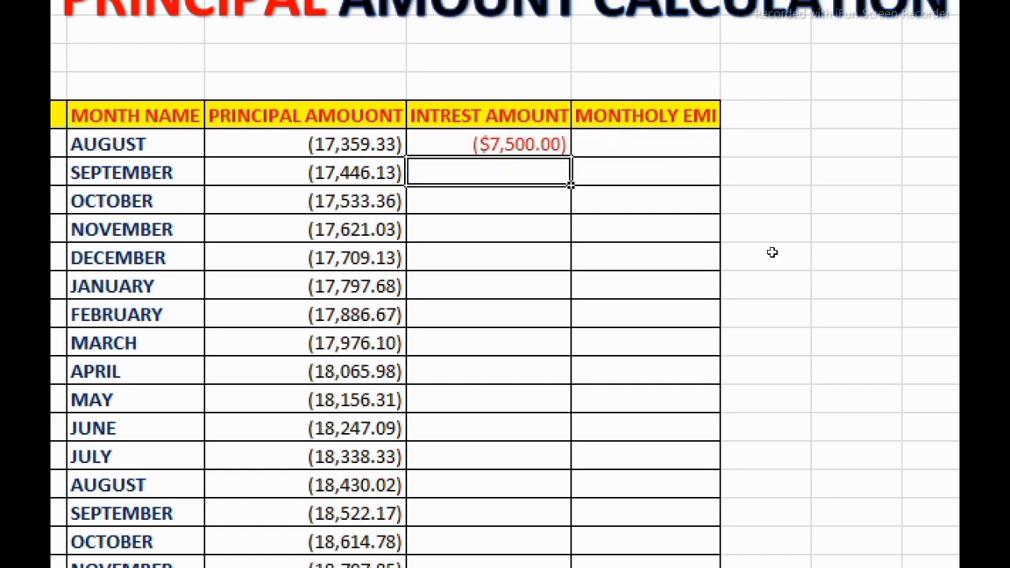
Step: Apply the Comma Style number format to J8 and fill its formula down the interest column to serial number 72
{"action": "key", "text": "Up"}
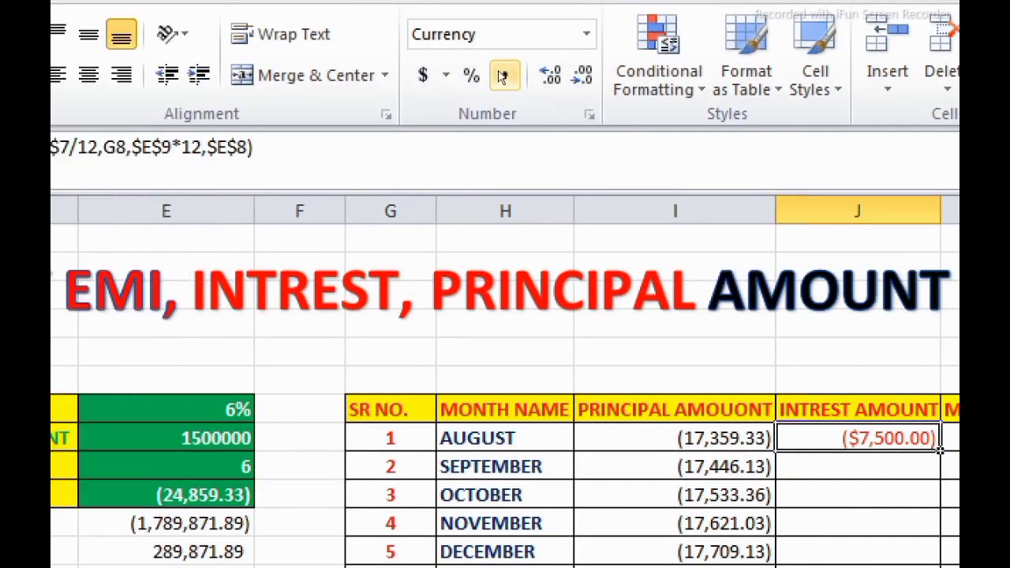
{"action": "left_click", "coordinate": [502, 75]}
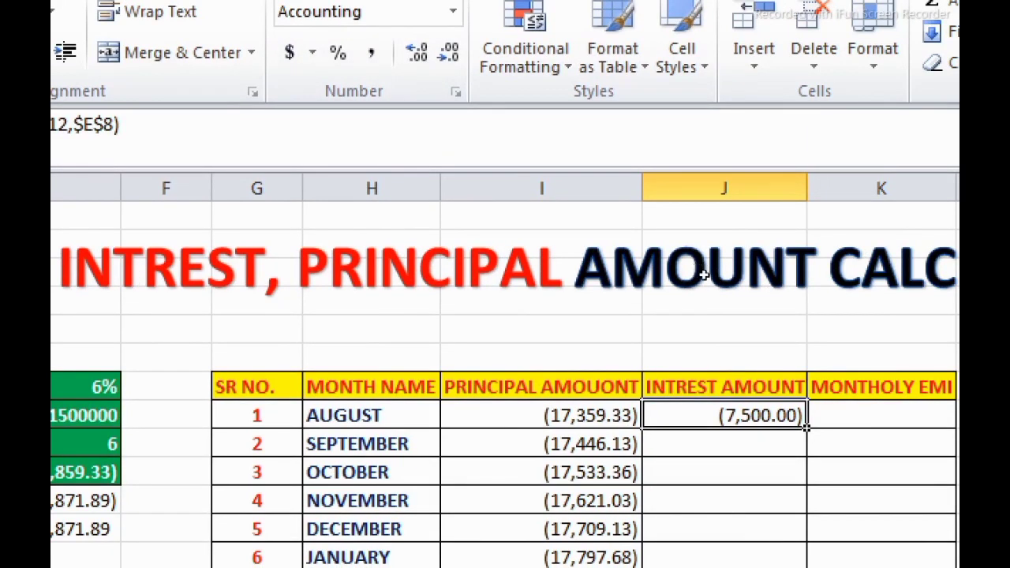
{"action": "double_click", "coordinate": [805, 427]}
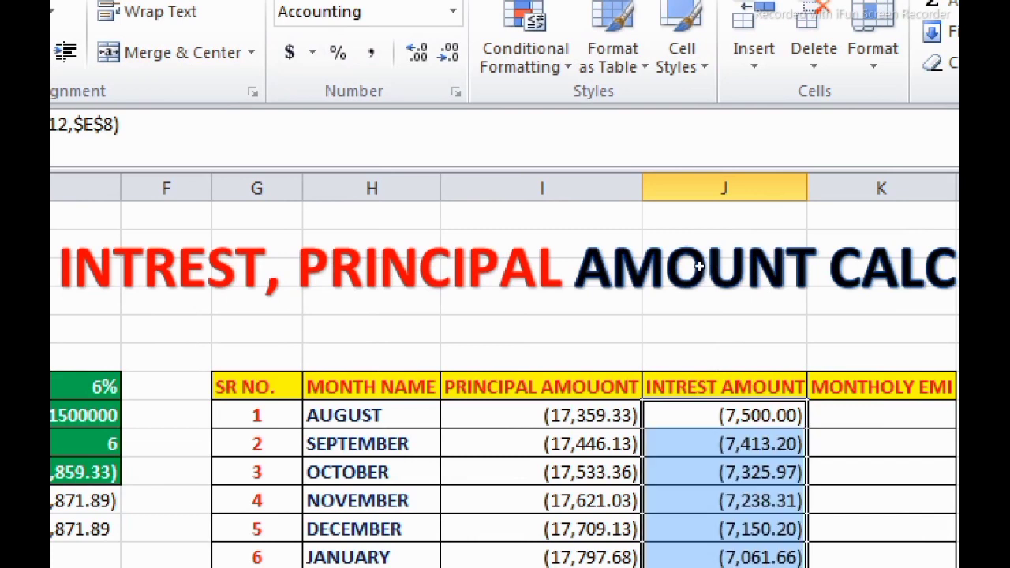
Step: Review the filled interest amounts from serial number 1 to 72 and the sum of the selected column
{"action": "scroll", "coordinate": [700, 267], "scroll_direction": "down", "scroll_amount": 2}
{"action": "scroll", "coordinate": [699, 266], "scroll_direction": "down", "scroll_amount": 20}
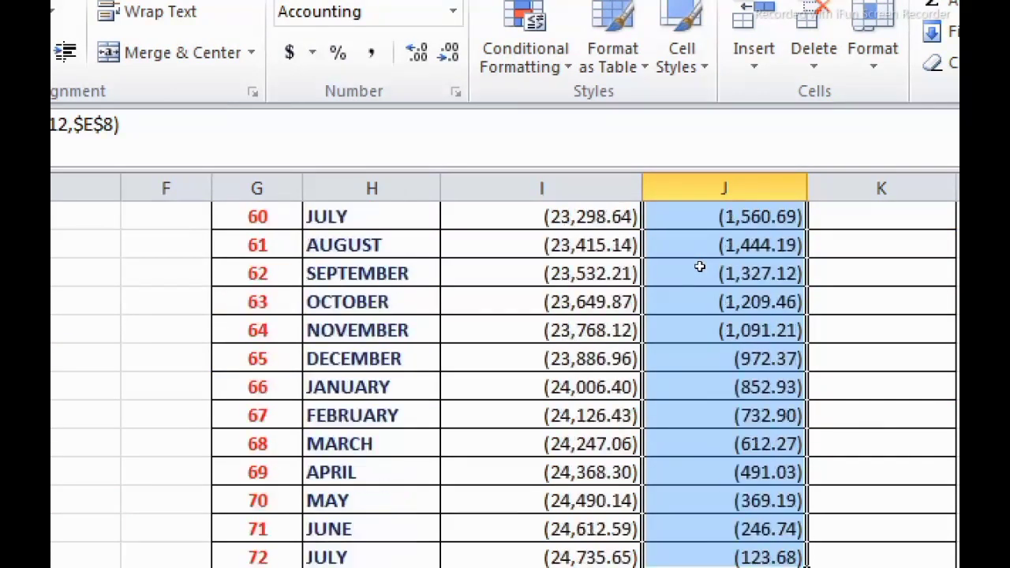
{"action": "scroll", "coordinate": [693, 241], "scroll_direction": "up", "scroll_amount": 4}
{"action": "scroll", "coordinate": [693, 241], "scroll_direction": "up", "scroll_amount": 18}
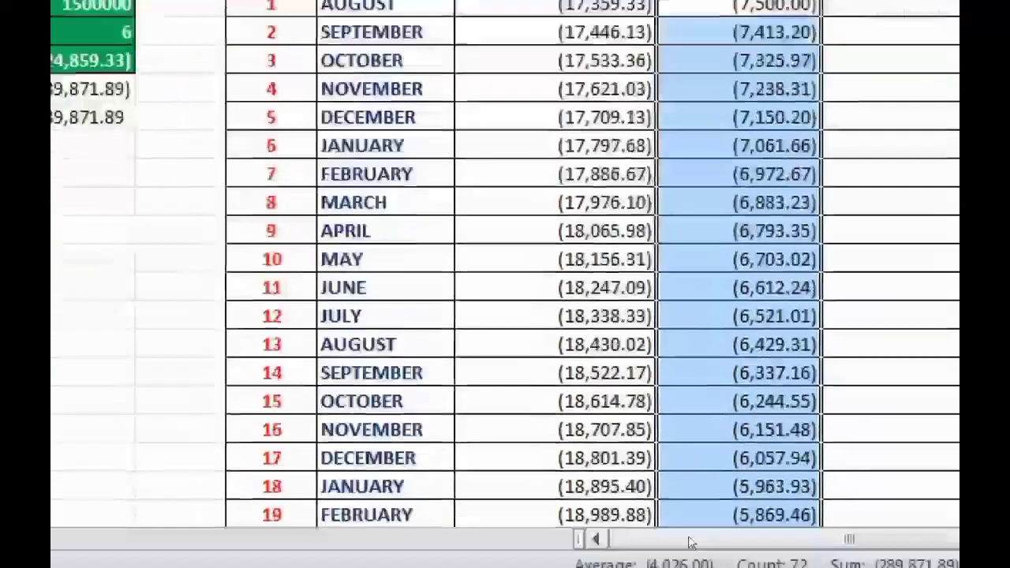
{"action": "scroll", "coordinate": [698, 453], "scroll_direction": "down", "scroll_amount": 8}
{"action": "scroll", "coordinate": [689, 451], "scroll_direction": "down", "scroll_amount": 14}
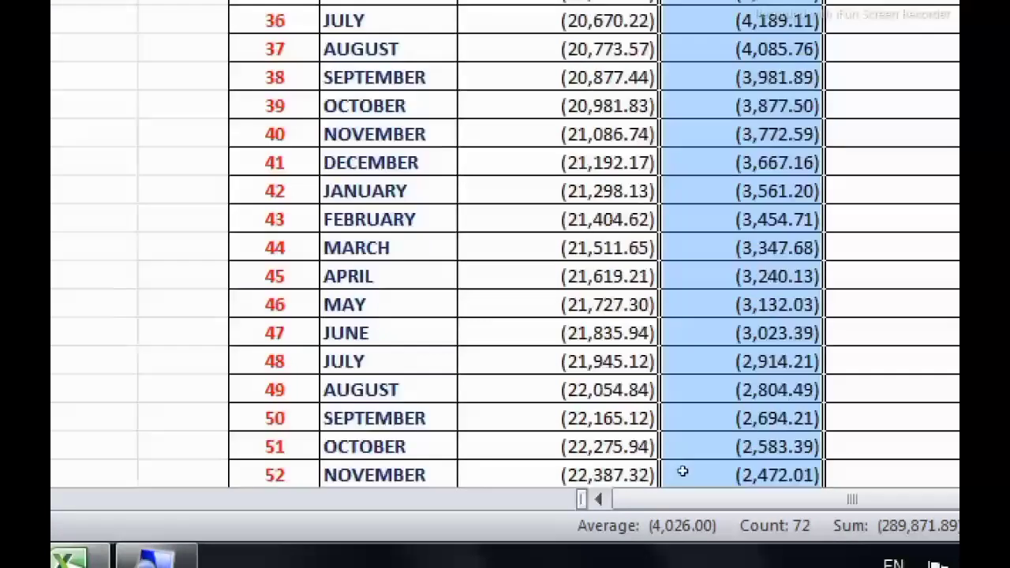
{"action": "scroll", "coordinate": [685, 371], "scroll_direction": "up", "scroll_amount": 2}
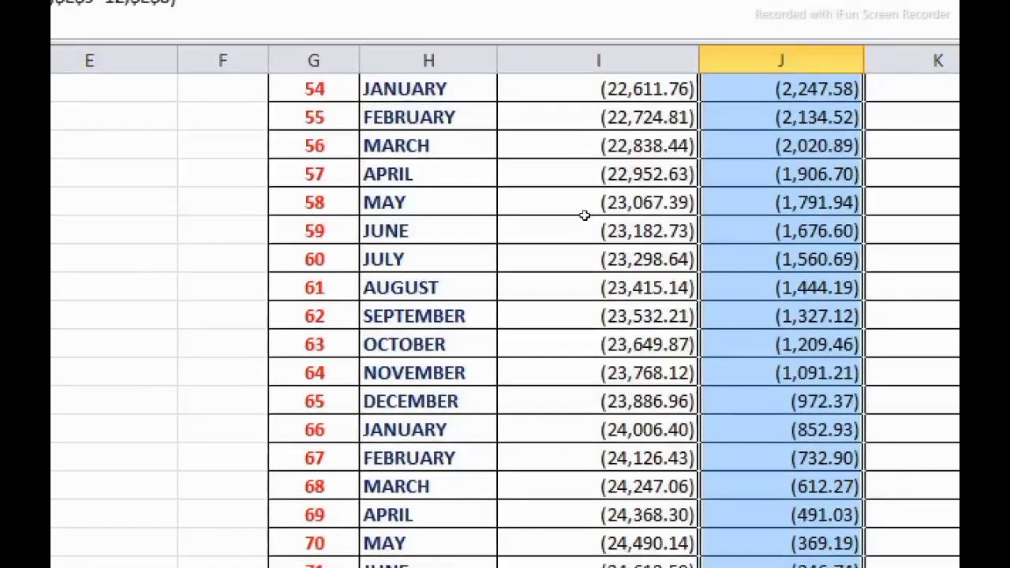
{"action": "scroll", "coordinate": [597, 260], "scroll_direction": "up", "scroll_amount": 20}
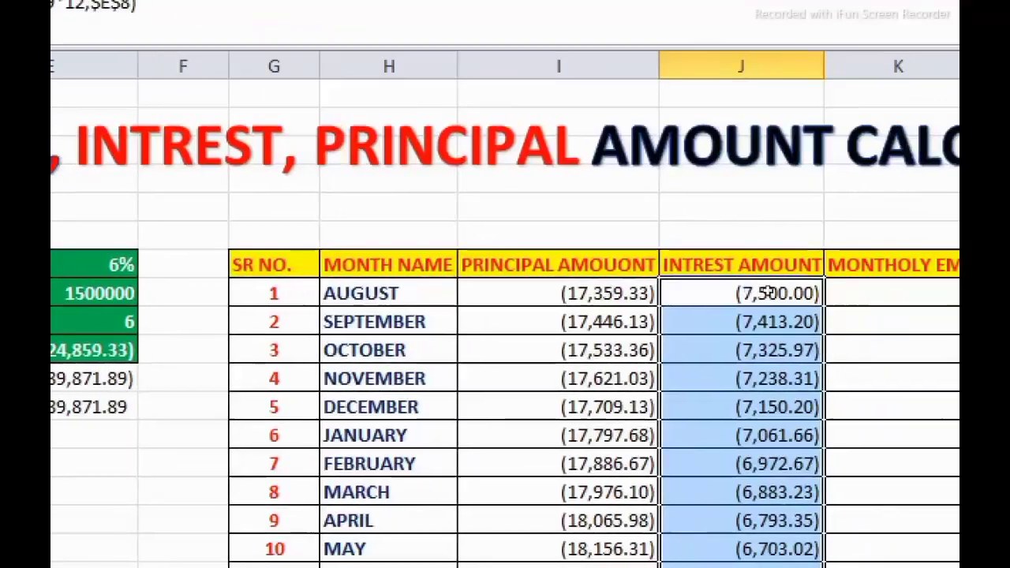
Step: Enter =SUM(I8+J8) in K8 to add August's principal and interest amounts into the monthly EMI
{"action": "scroll", "coordinate": [759, 280], "scroll_direction": "down", "scroll_amount": 2}
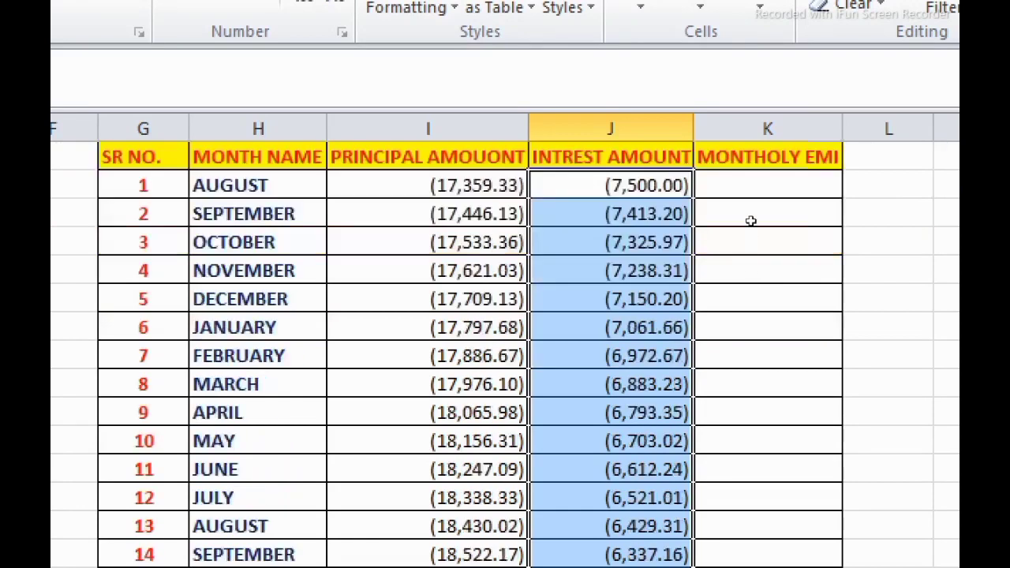
{"action": "left_click", "coordinate": [744, 174]}
{"action": "type", "text": "="}
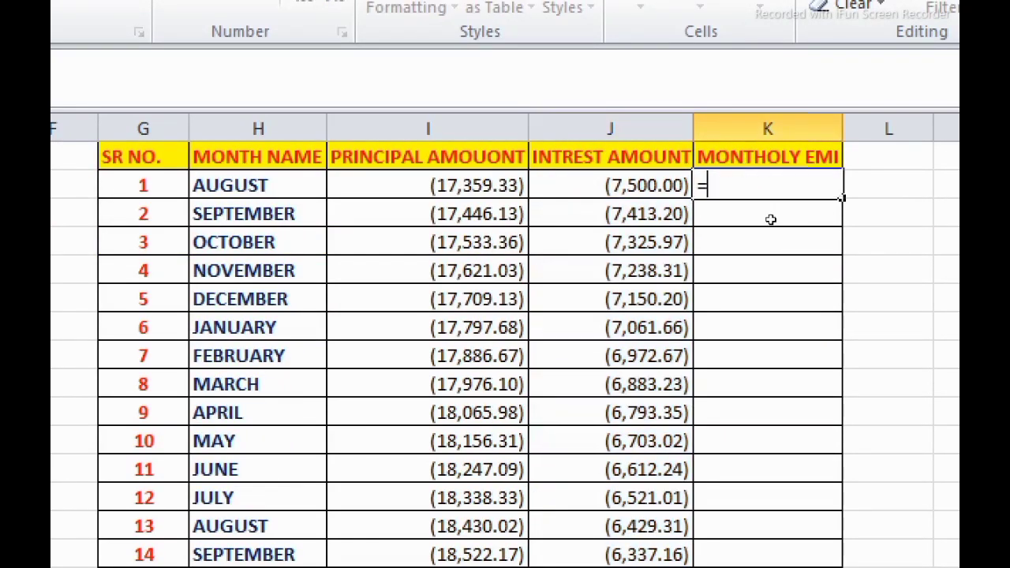
{"action": "type", "text": "sum"}
{"action": "key", "text": "Tab"}
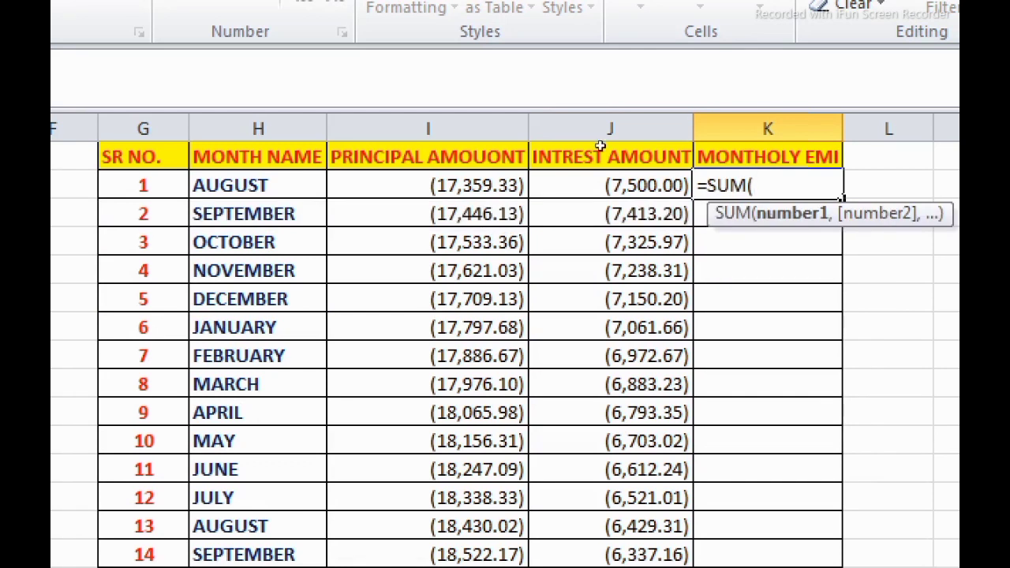
{"action": "key", "text": "Left"}
{"action": "key", "text": "Left"}
{"action": "type", "text": "+"}
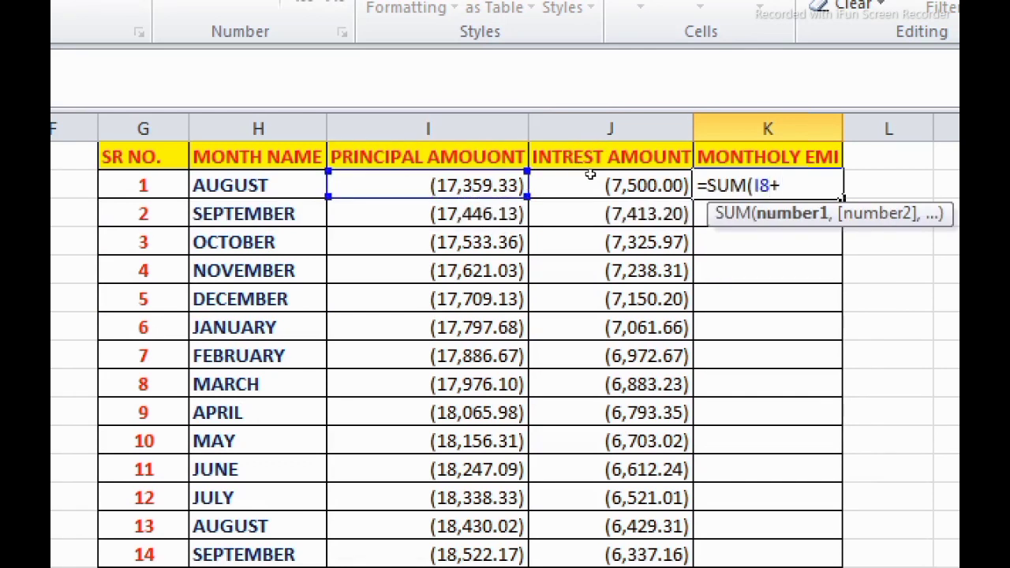
{"action": "key", "text": "Left"}
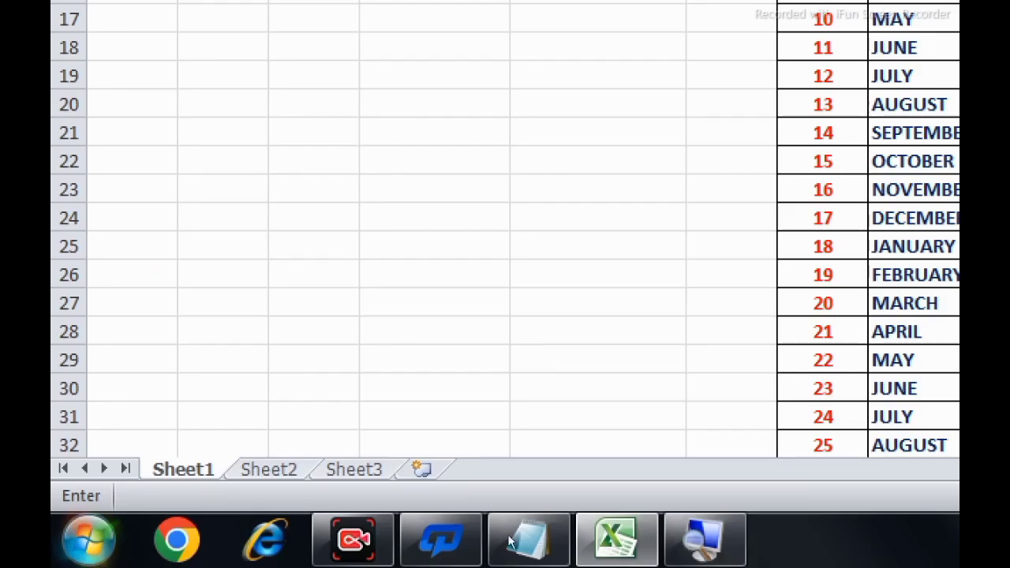
{"action": "type", "text": ")"}
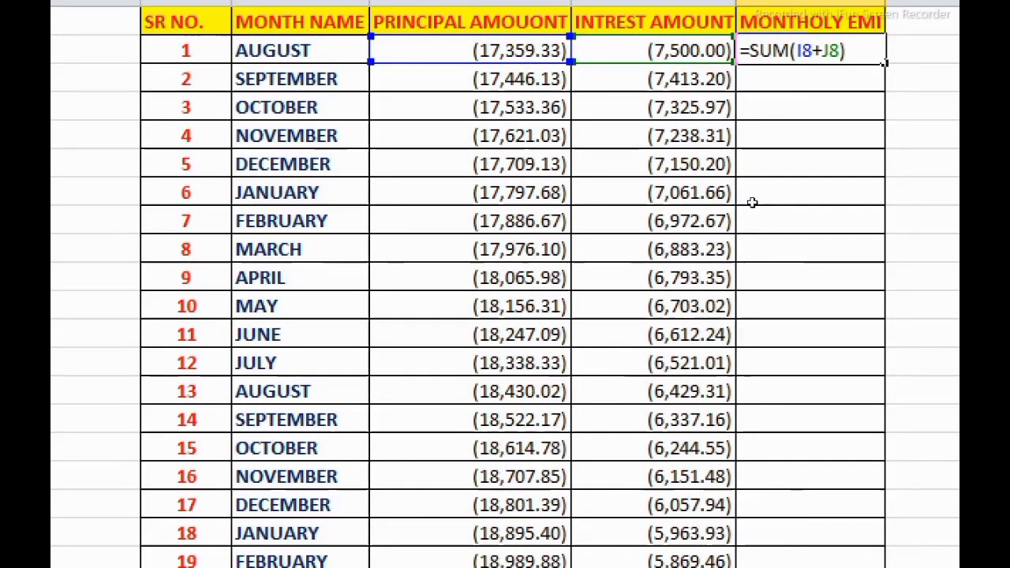
{"action": "key", "text": "Return"}
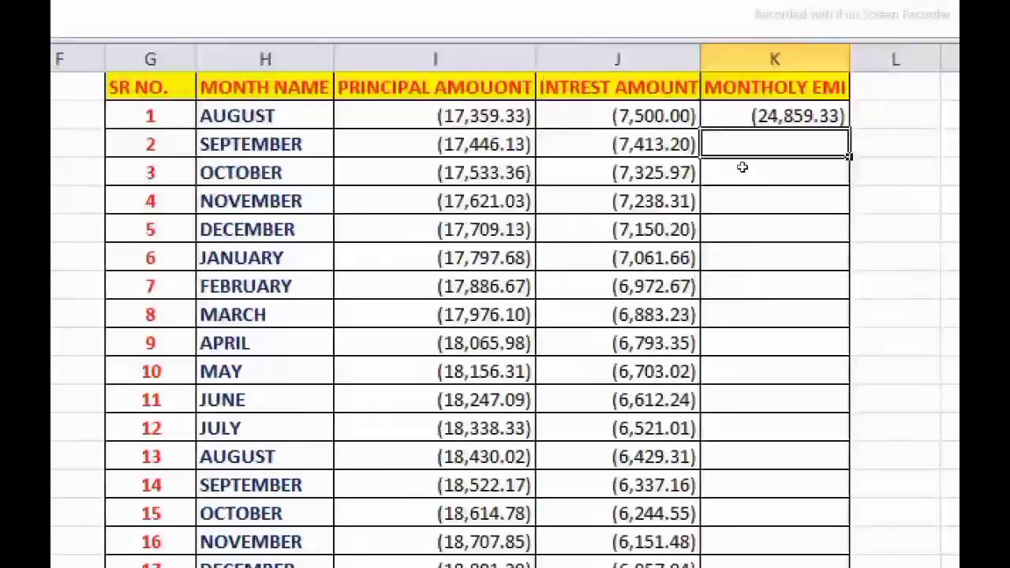
{"action": "key", "text": "Up"}
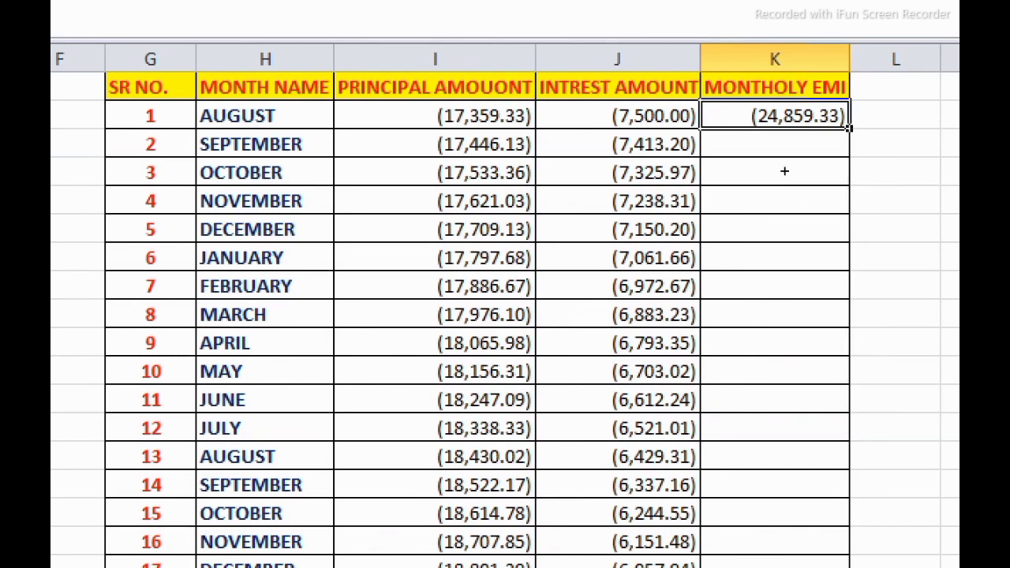
Step: Fill the K8 formula down the monthly EMI column to serial number 72
{"action": "double_click", "coordinate": [849, 129]}
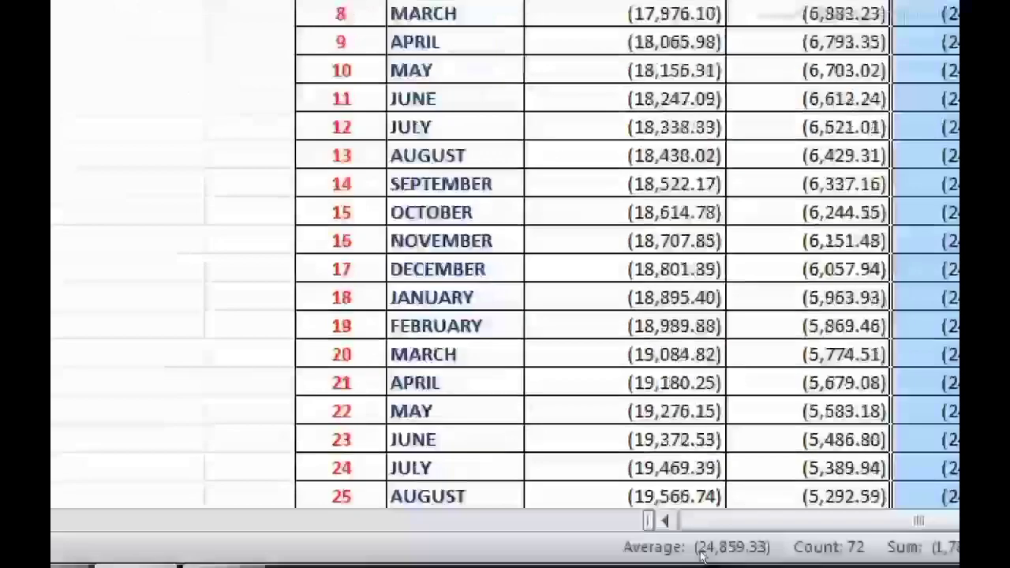
{"action": "scroll", "coordinate": [696, 461], "scroll_direction": "down", "scroll_amount": 17}
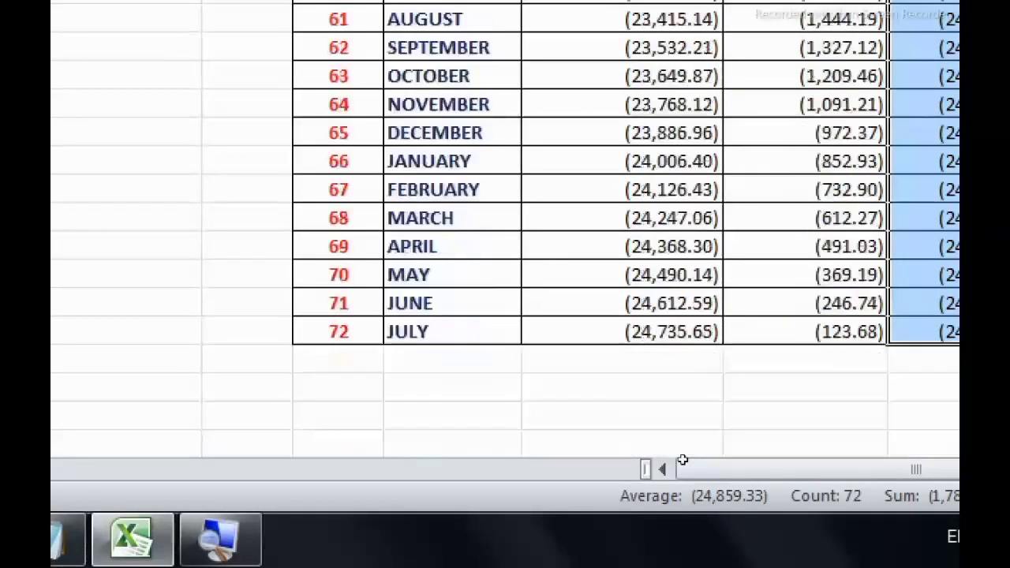
Step: Total the interest column with =SUM(J8:J79) in J80 and compare it with the total interest in E12
{"action": "left_click", "coordinate": [805, 359]}
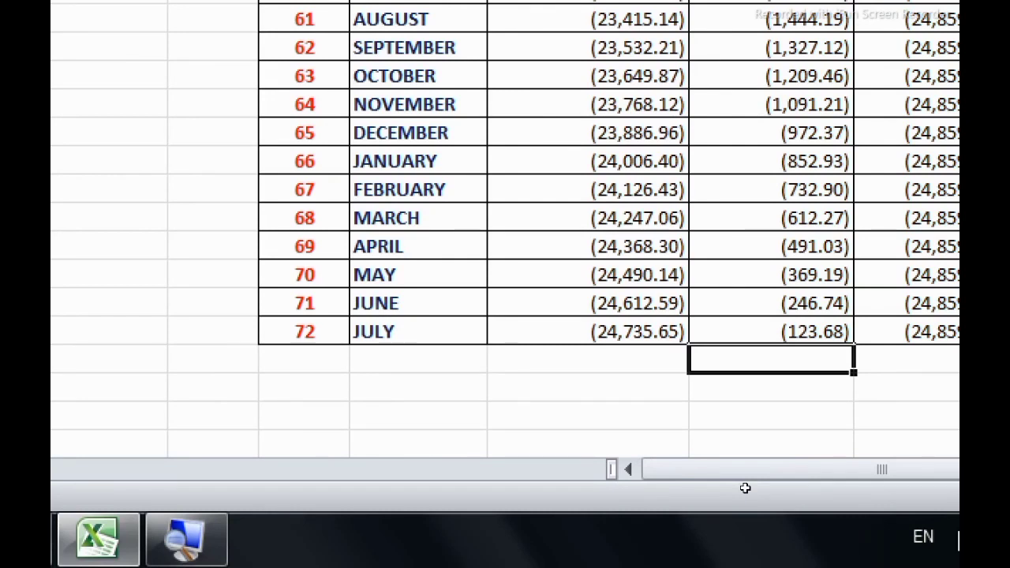
{"action": "key", "text": "alt+equal"}
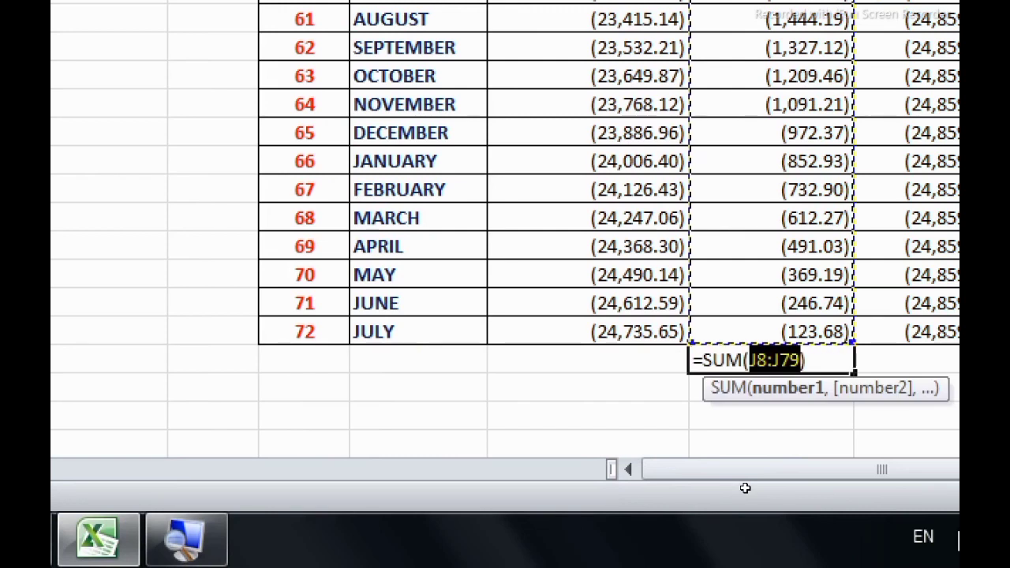
{"action": "key", "text": "Return"}
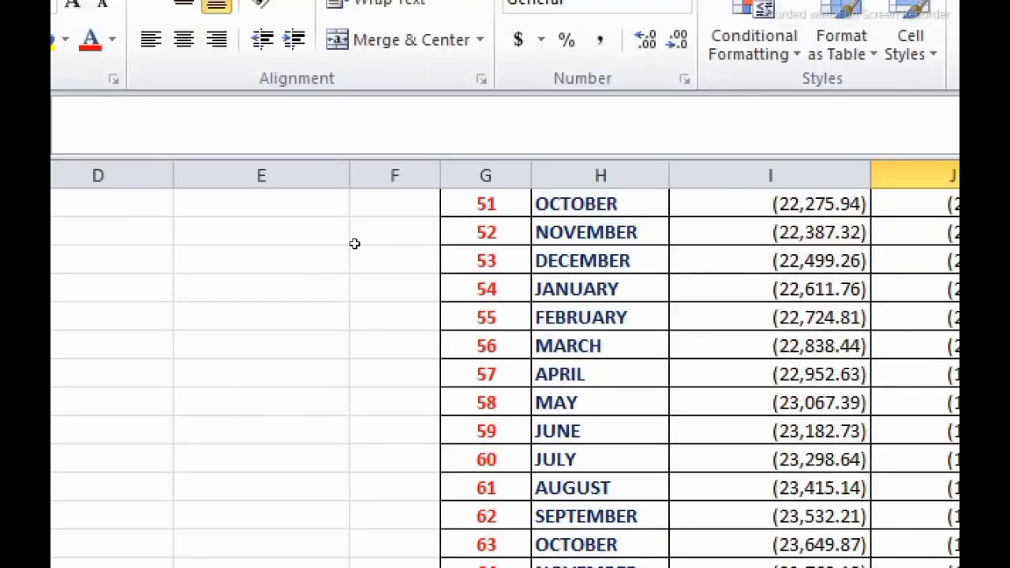
{"action": "scroll", "coordinate": [335, 240], "scroll_direction": "up", "scroll_amount": 18}
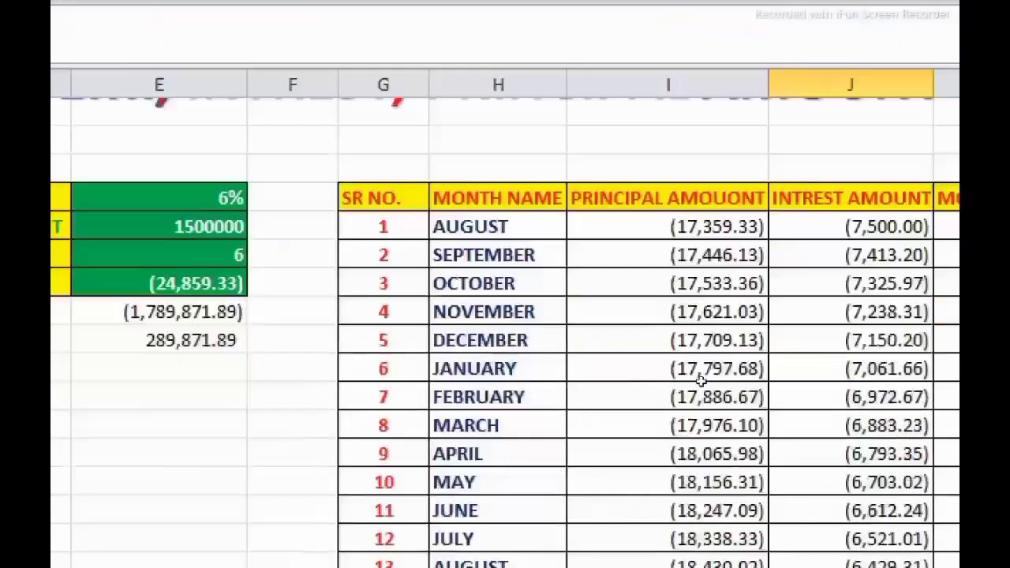
Step: Total the principal column with =SUM(I8:I79) in I80, and total the monthly EMI column in K80
{"action": "scroll", "coordinate": [788, 512], "scroll_direction": "down", "scroll_amount": 14}
{"action": "scroll", "coordinate": [684, 363], "scroll_direction": "down", "scroll_amount": 9}
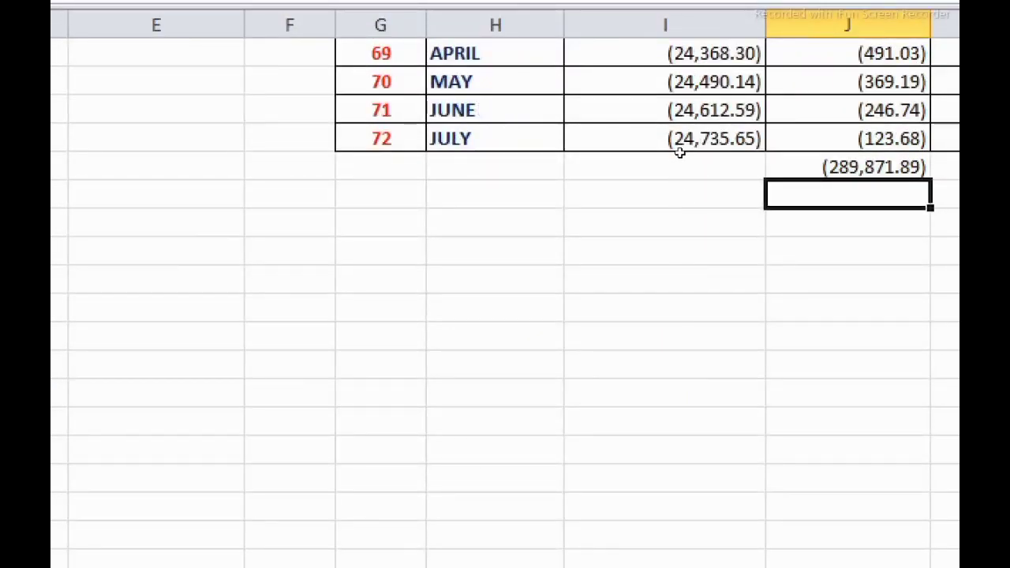
{"action": "scroll", "coordinate": [679, 152], "scroll_direction": "up", "scroll_amount": 4}
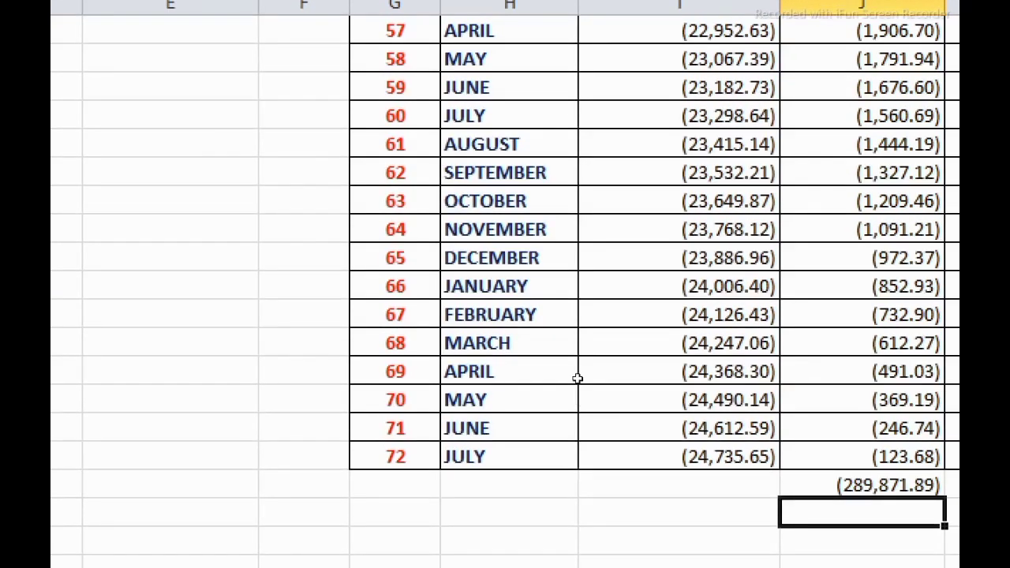
{"action": "key", "text": "Up"}
{"action": "key", "text": "Left"}
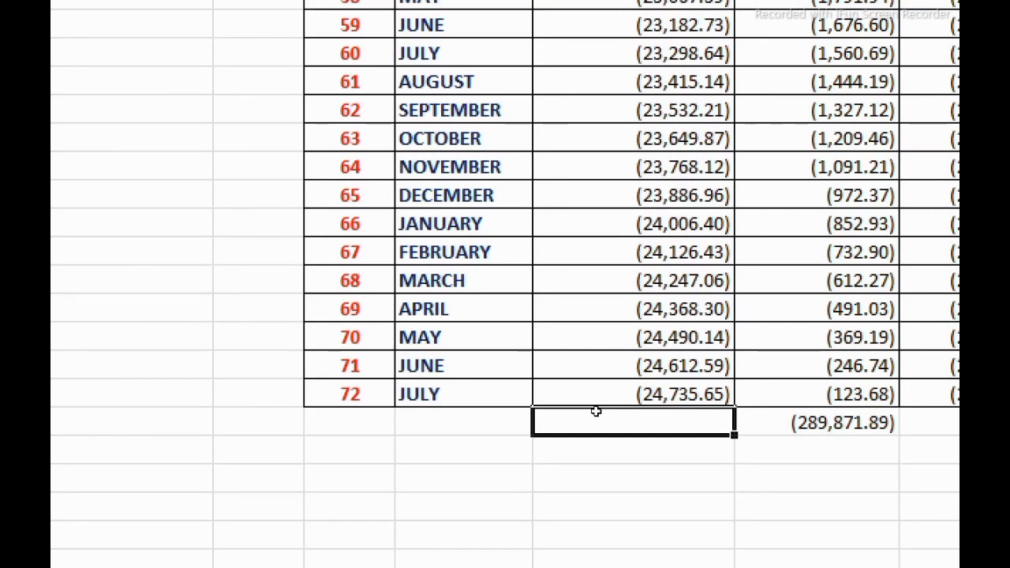
{"action": "key", "text": "alt+equal"}
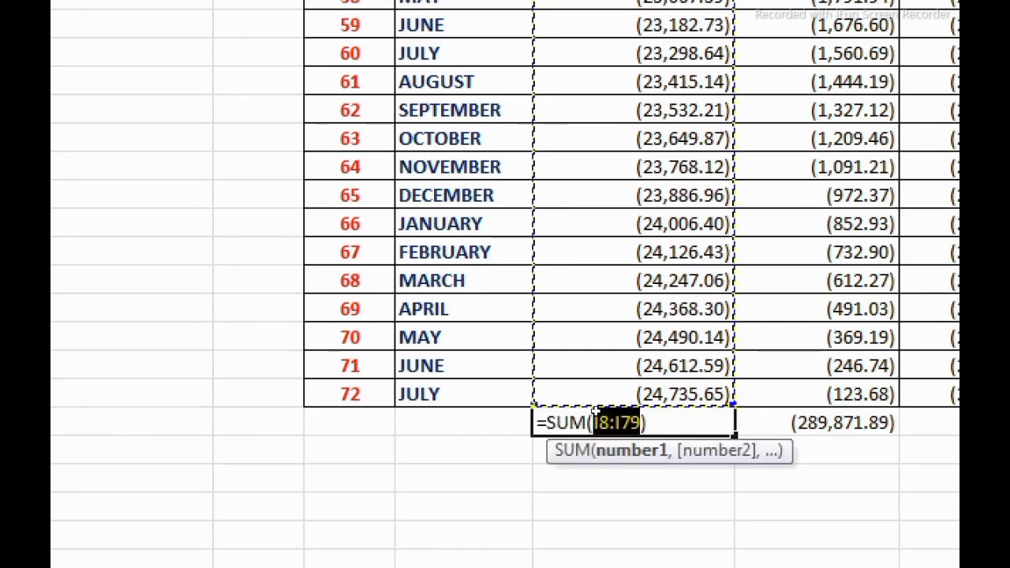
{"action": "key", "text": "Return"}
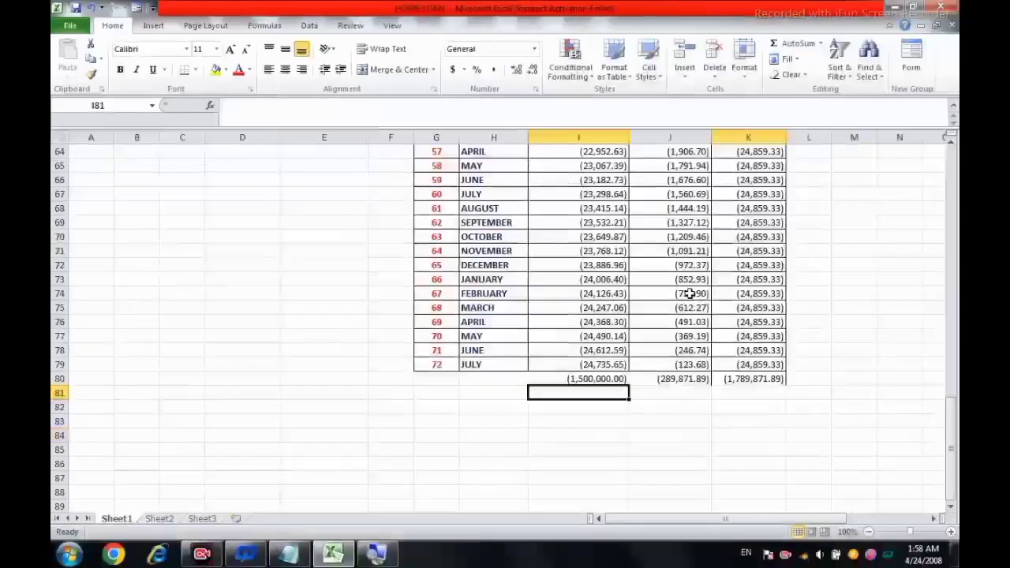
{"action": "scroll", "coordinate": [840, 266], "scroll_direction": "up", "scroll_amount": 6}
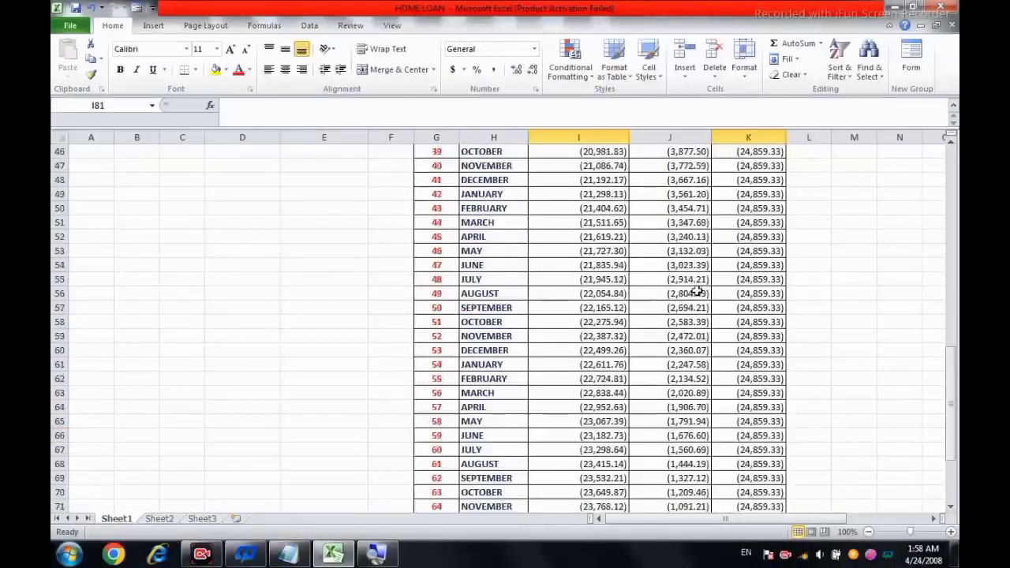
{"action": "scroll", "coordinate": [697, 291], "scroll_direction": "up", "scroll_amount": 15}
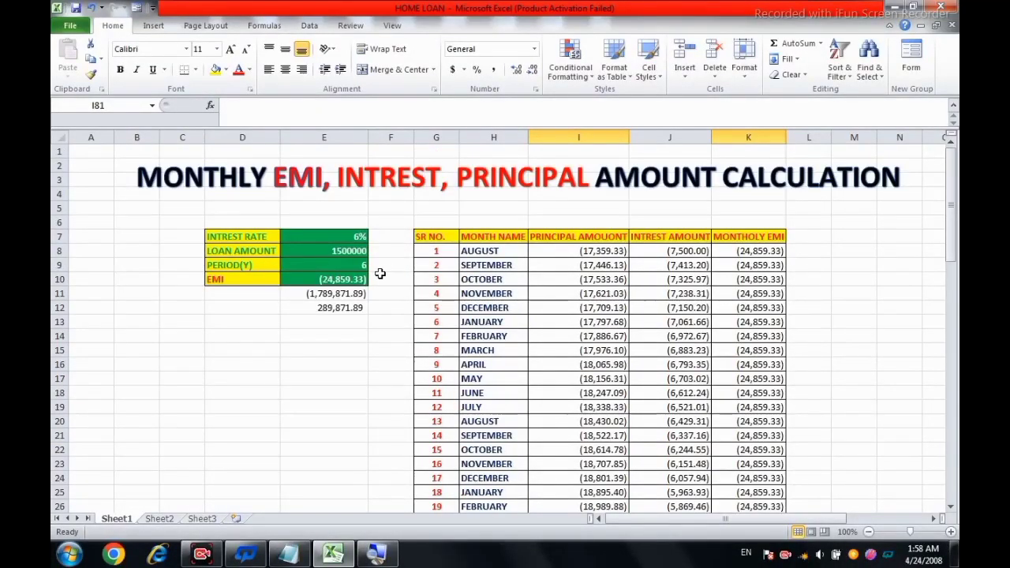